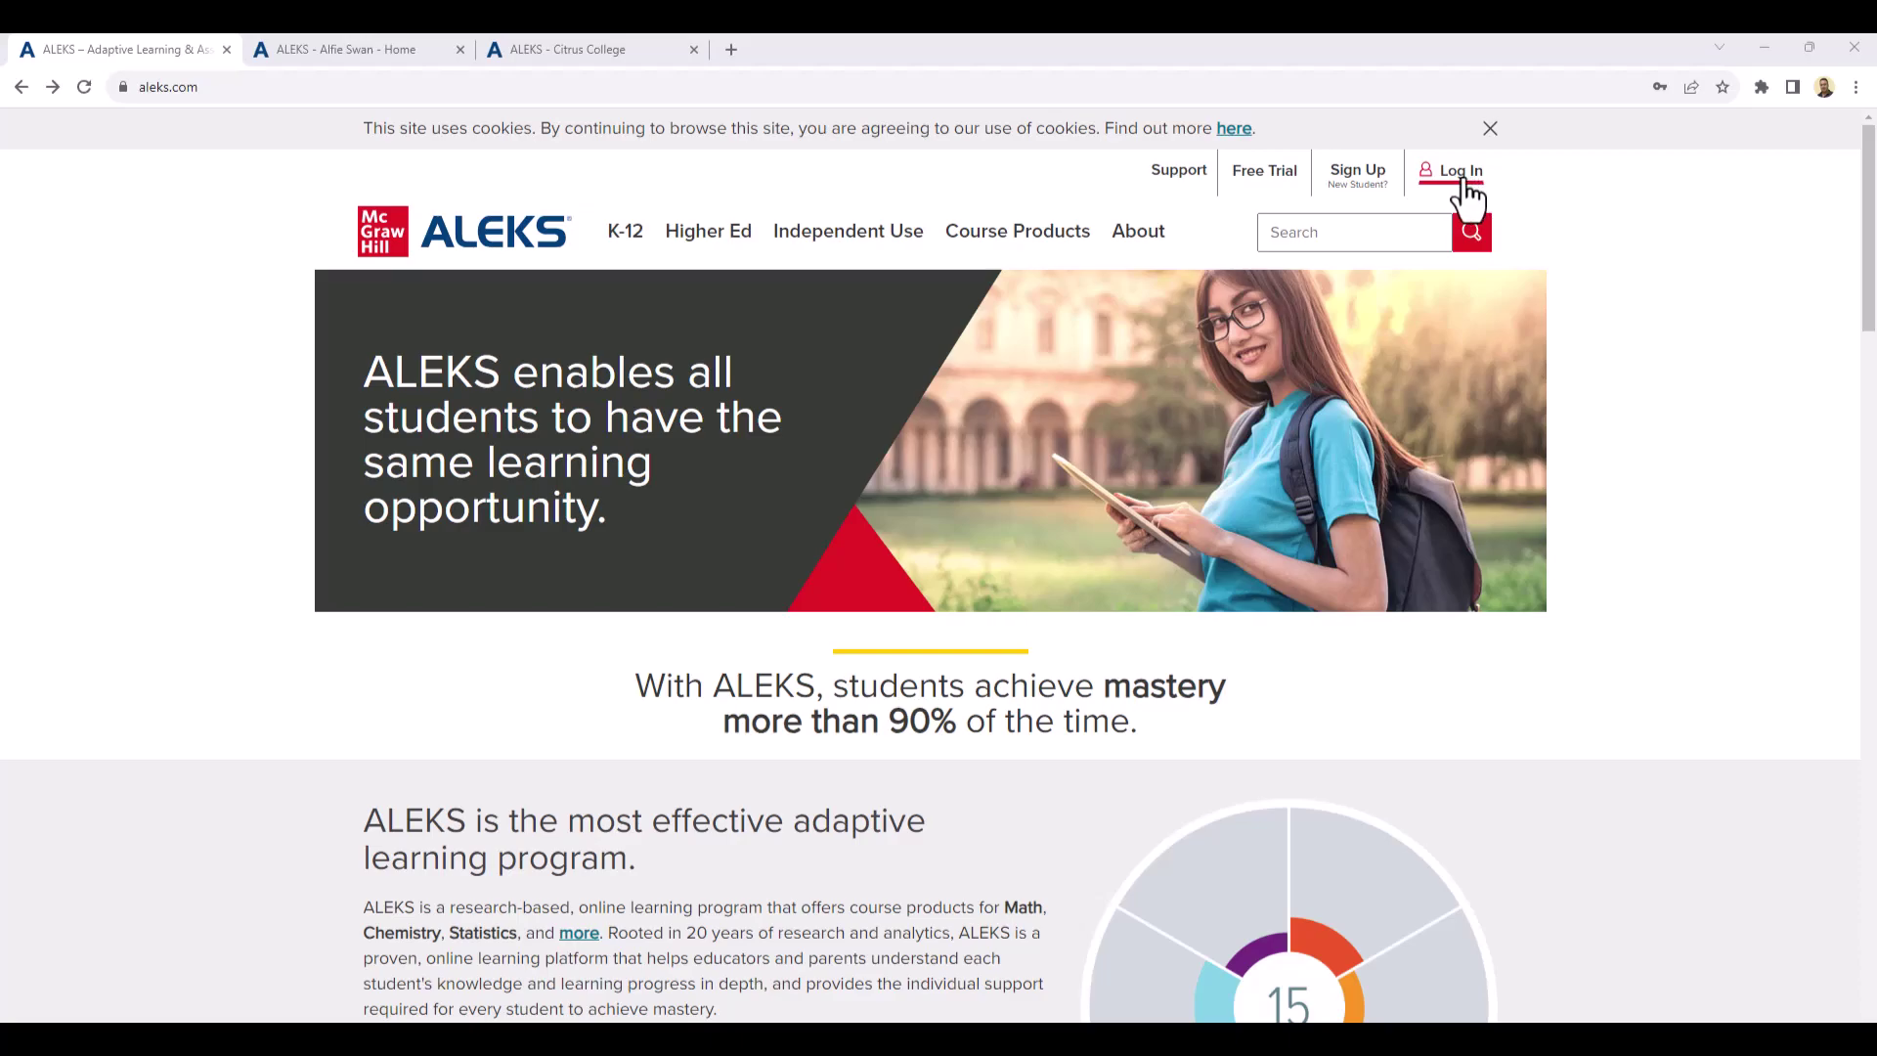
- On Student Sign Up, split the pasted class code across both boxes, drop the dash, and submit
left_click(1350, 185)
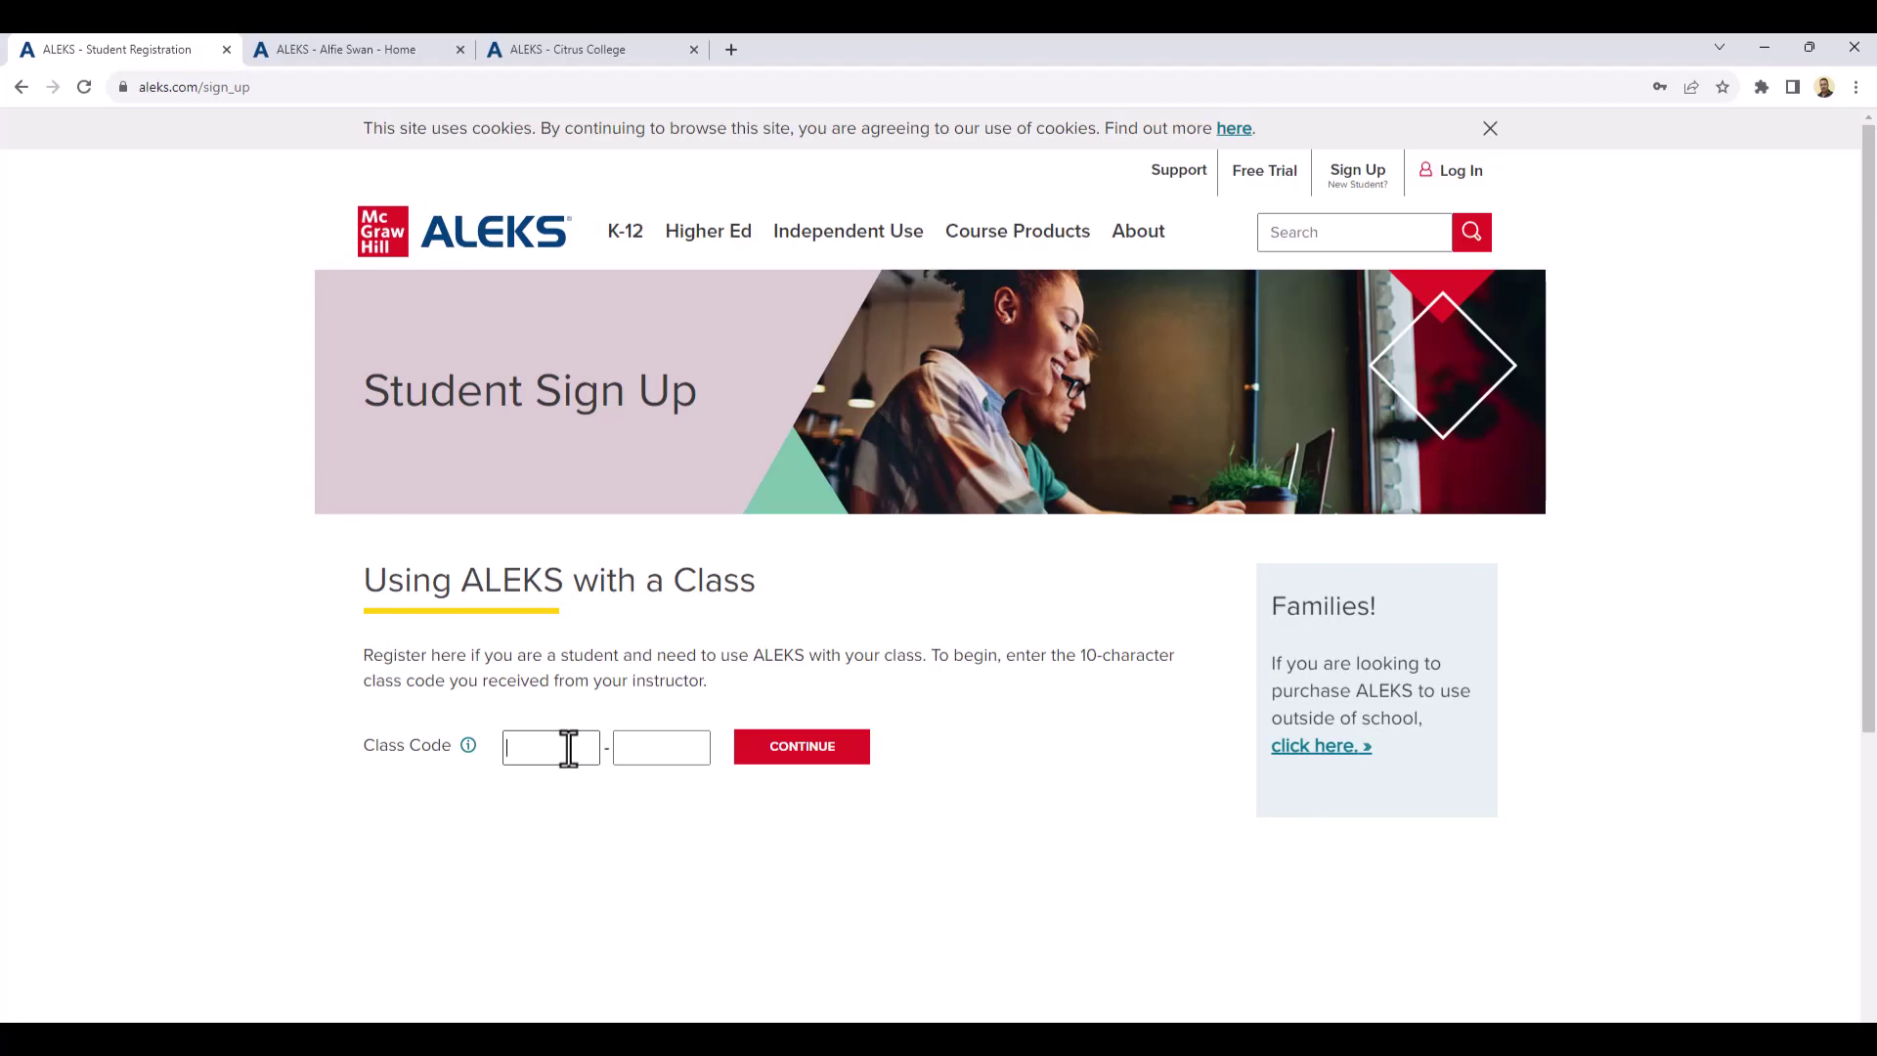
right_click(568, 747)
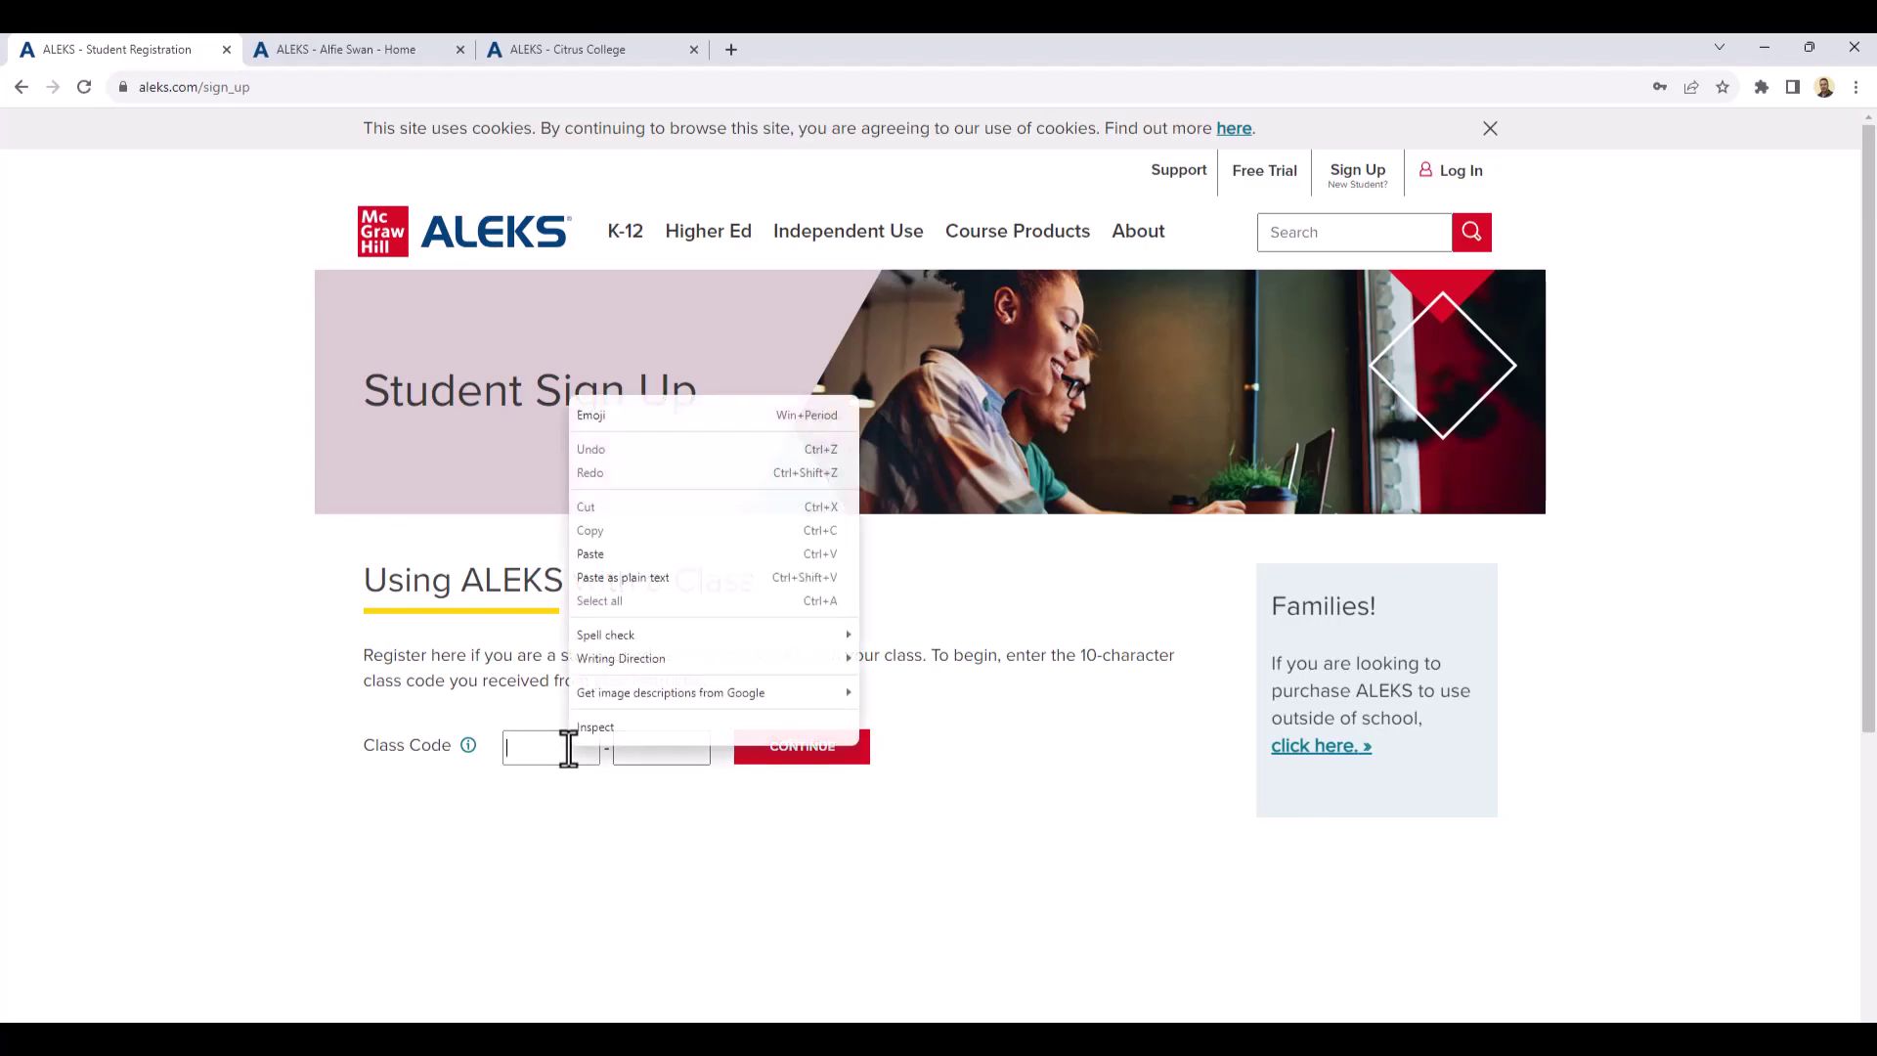
left_click(629, 574)
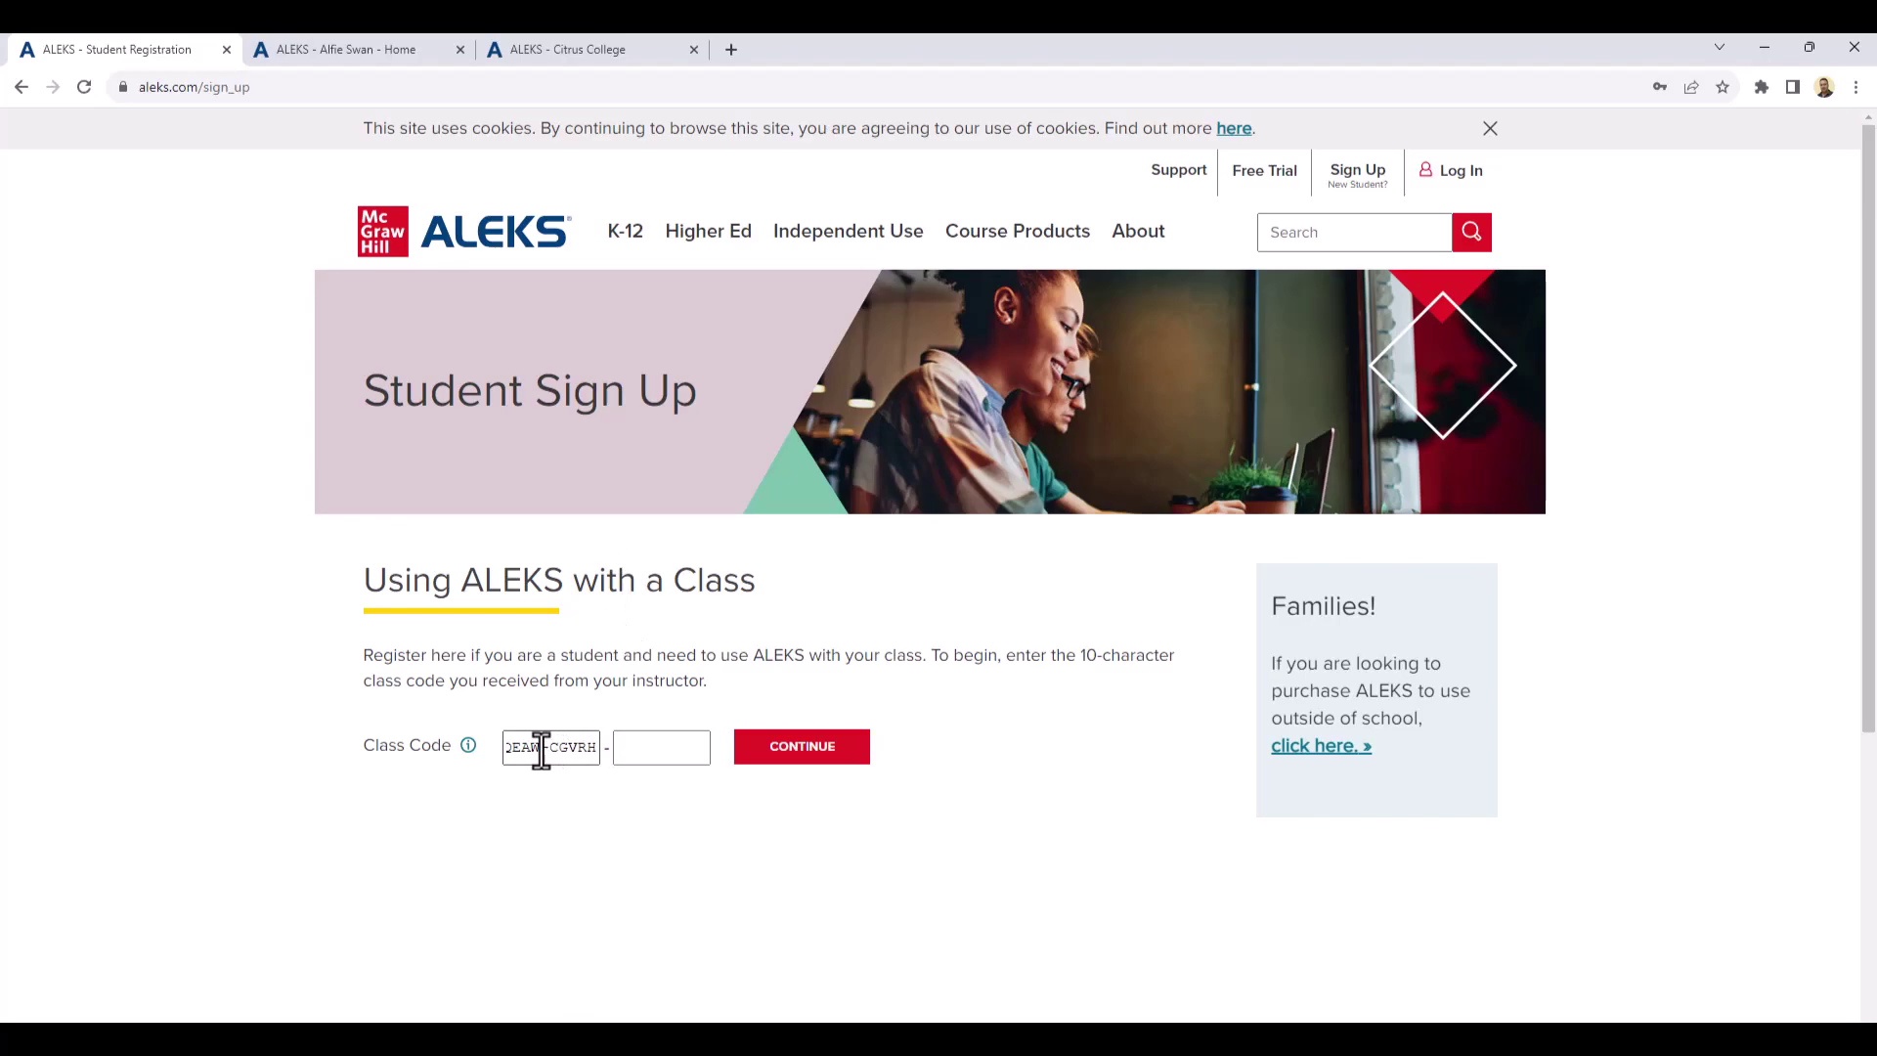
left_click_drag(536, 749, 599, 750)
right_click(572, 745)
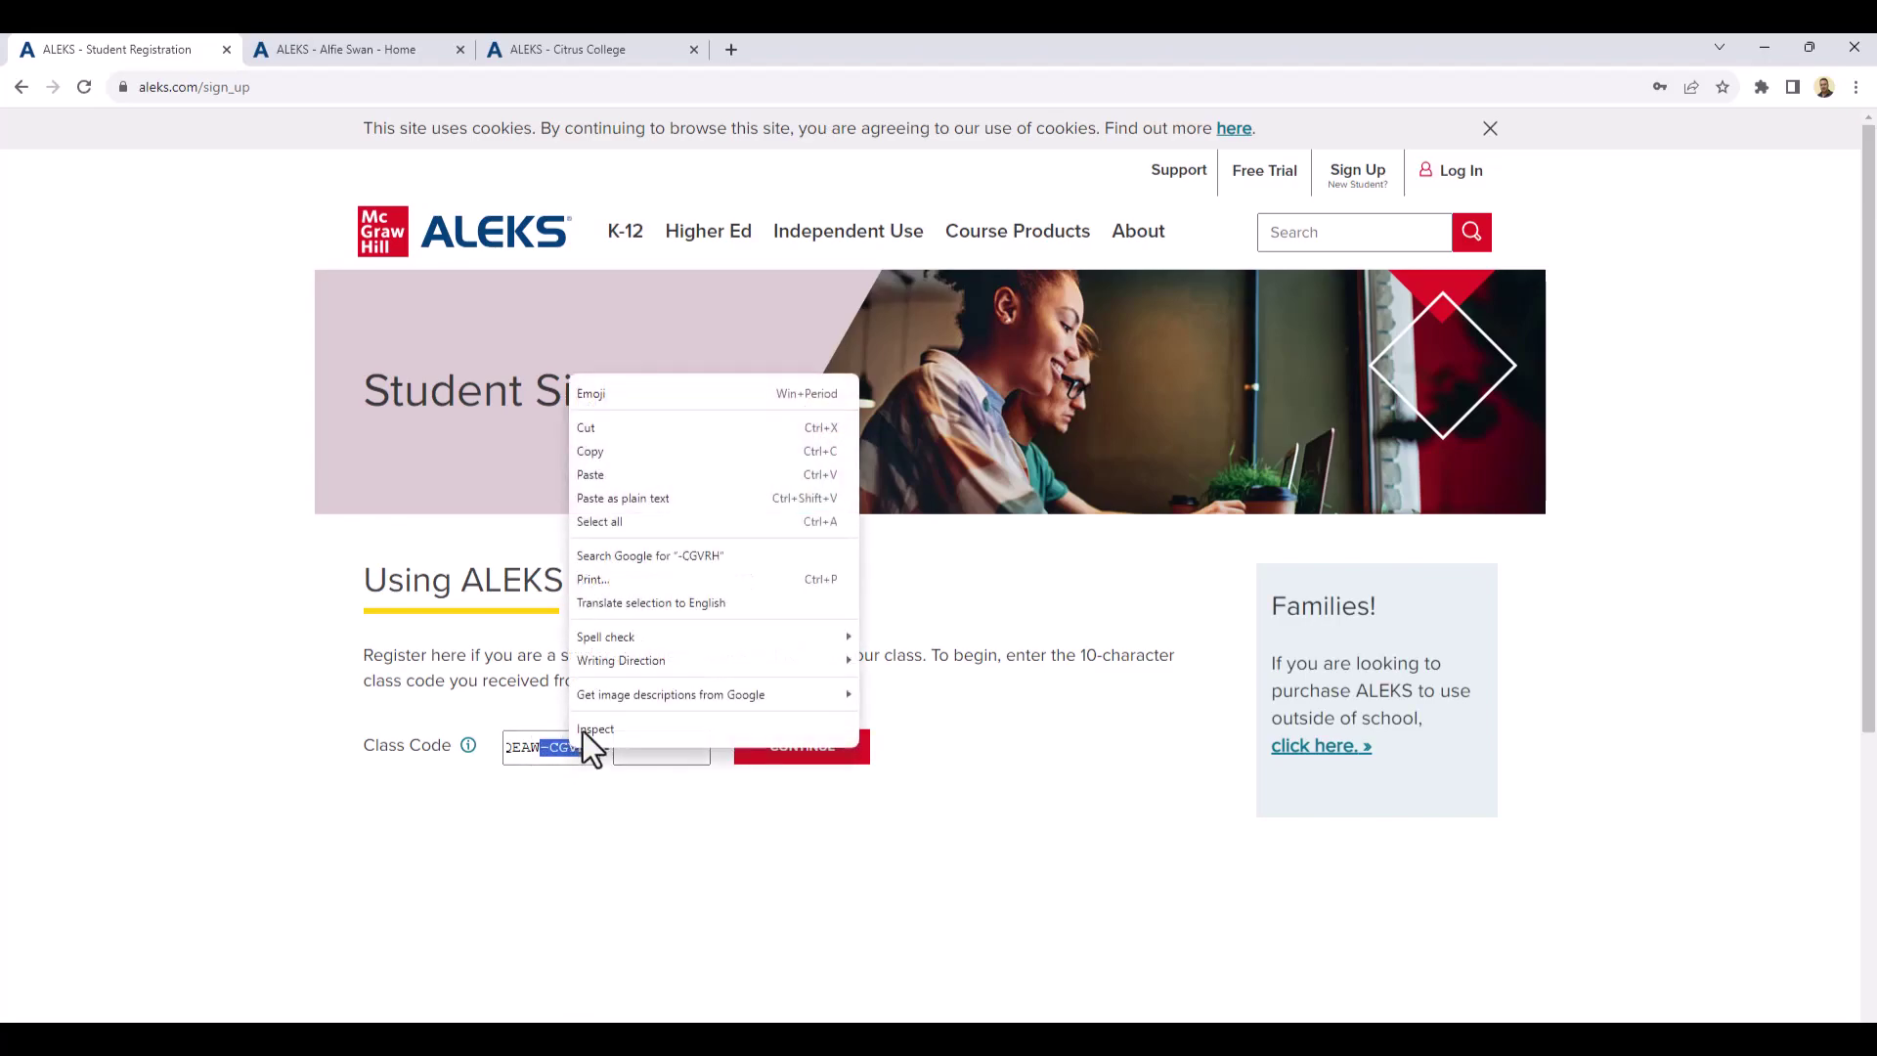
left_click(591, 429)
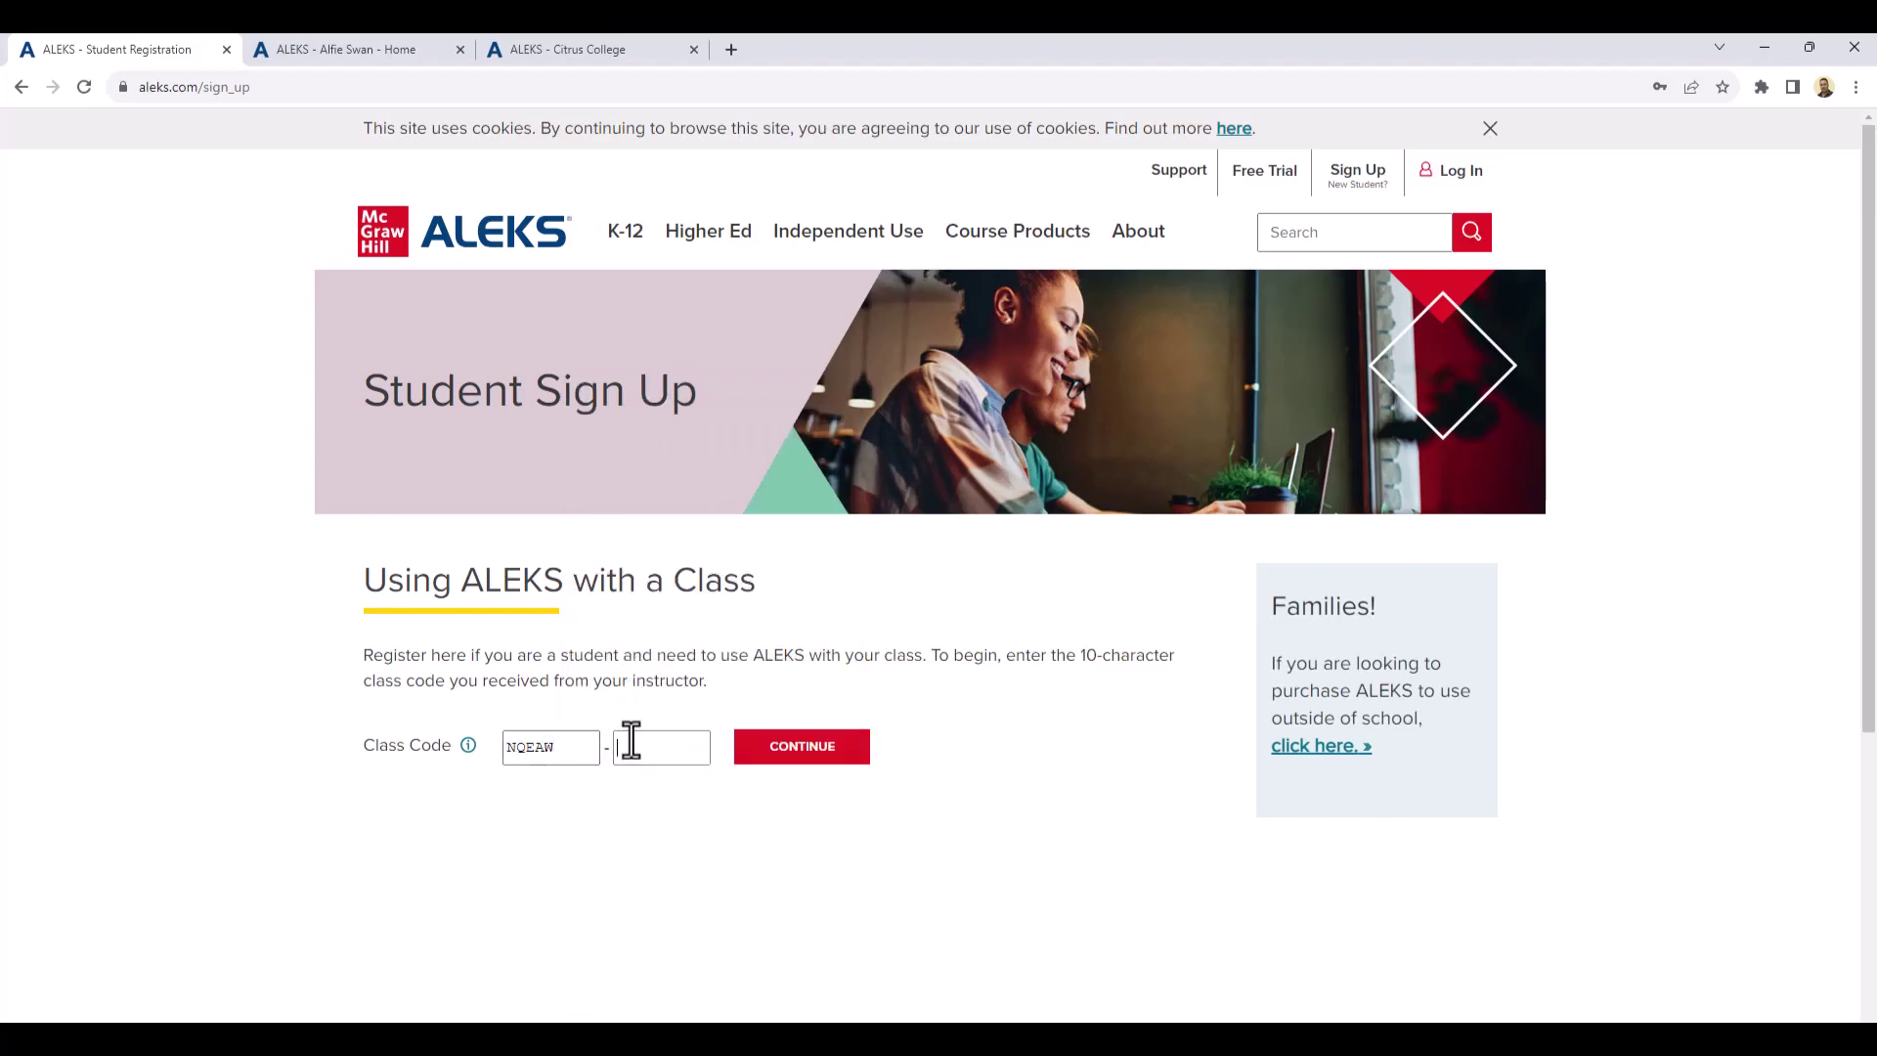
right_click(629, 744)
left_click(683, 550)
left_click_drag(625, 748, 606, 748)
key("BackSpace")
left_click(803, 751)
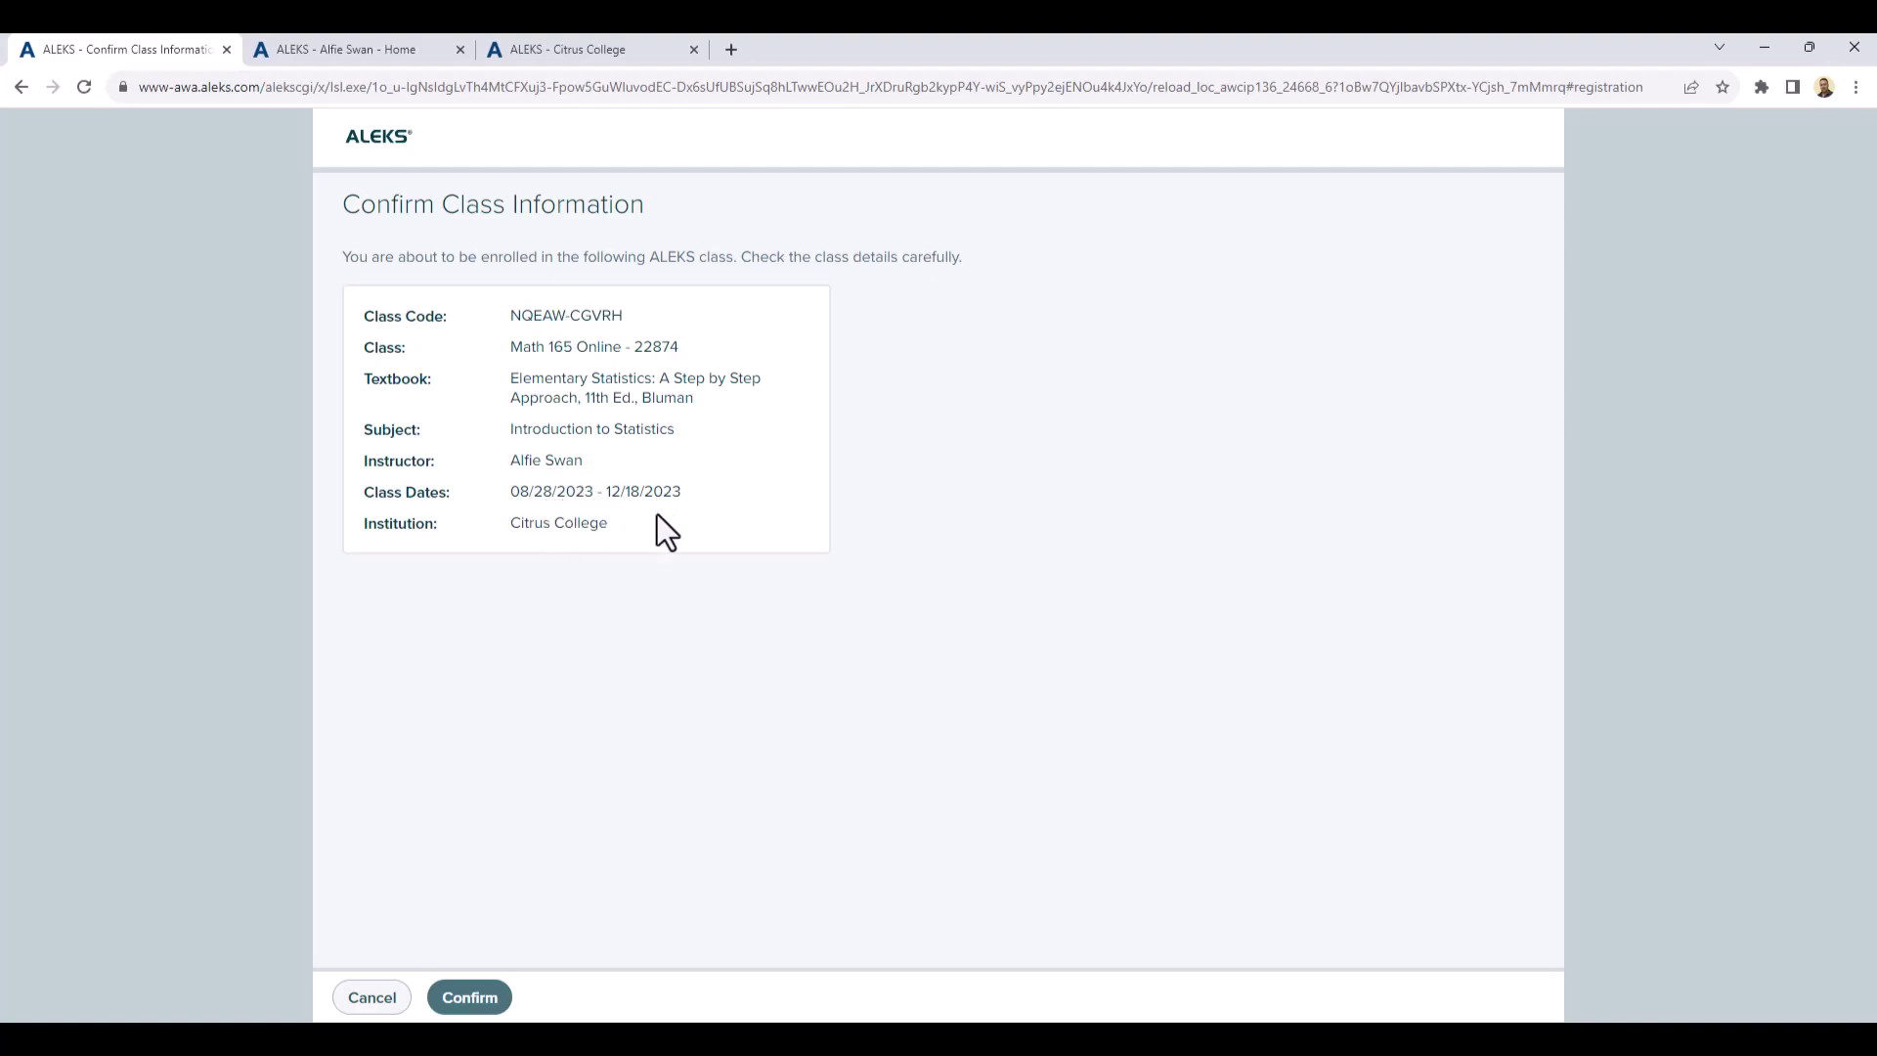
- Confirm Math 165 Online - 22874 at Citrus College and continue as a new ALEKS user
left_click(462, 998)
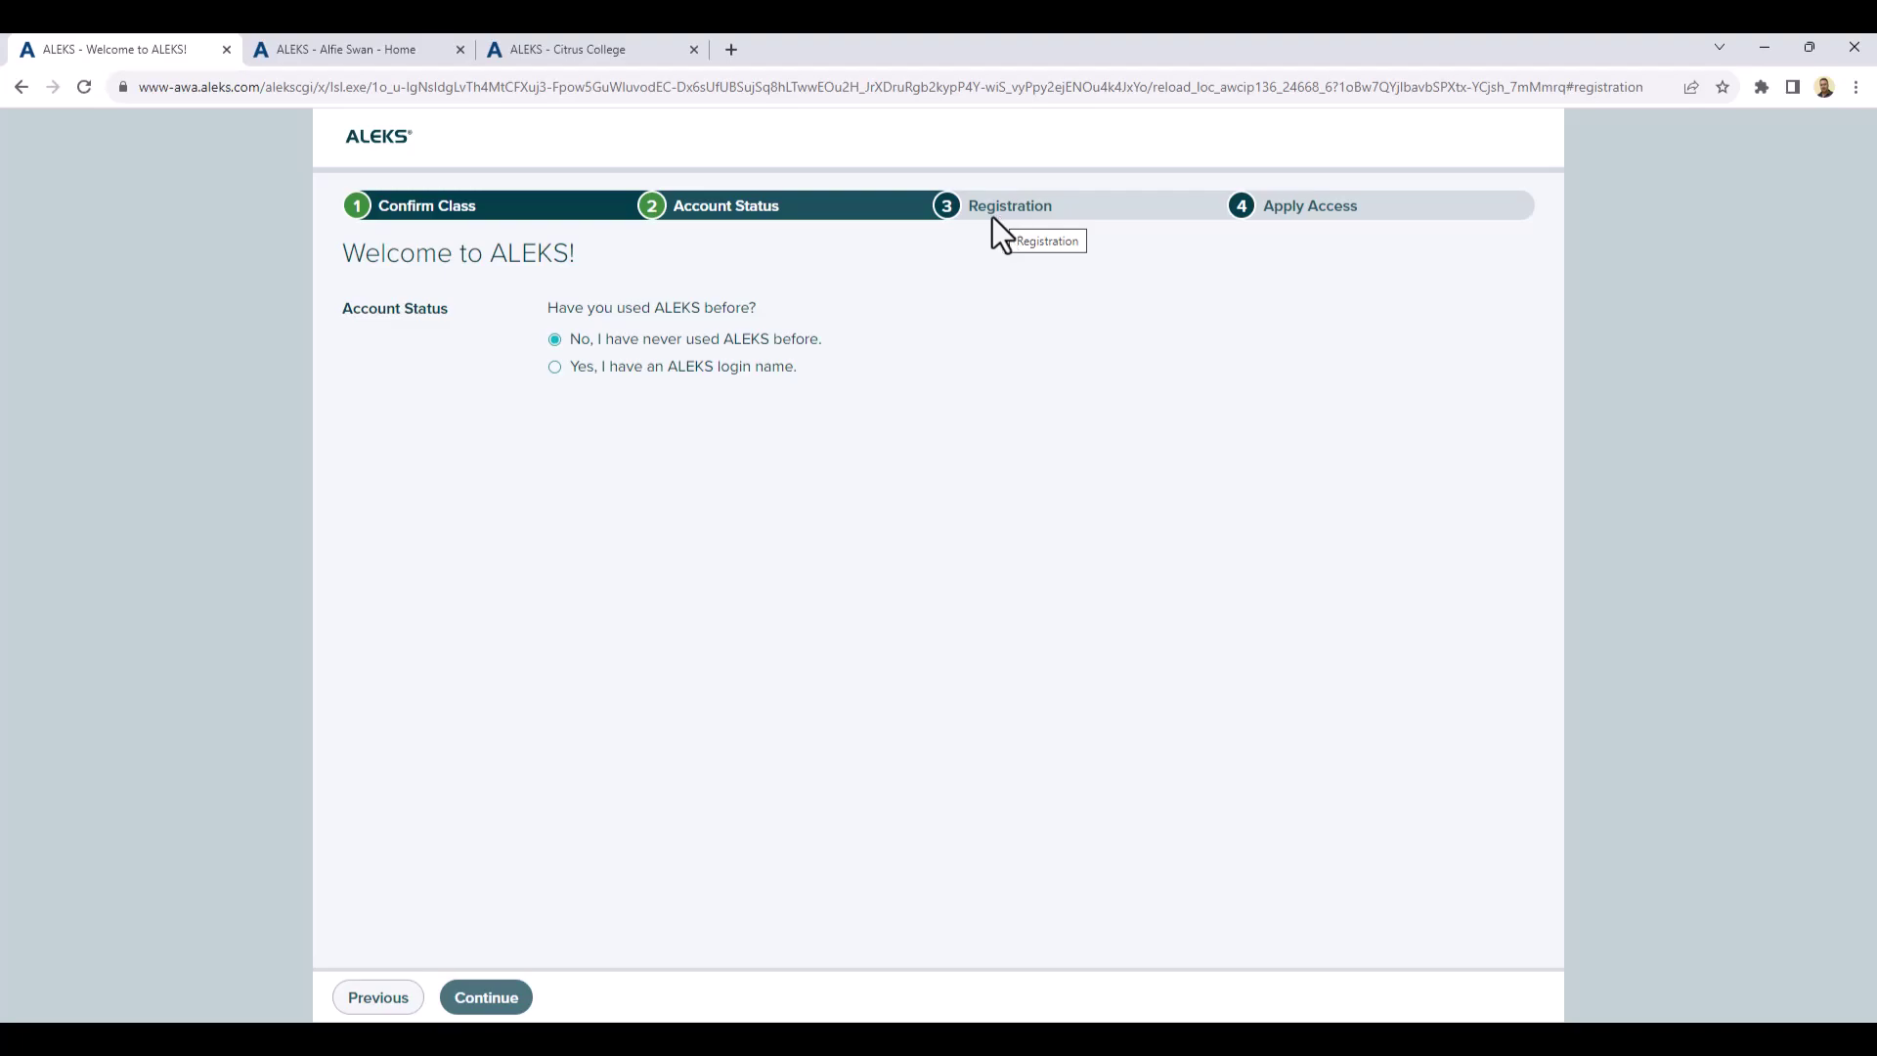
left_click(498, 1000)
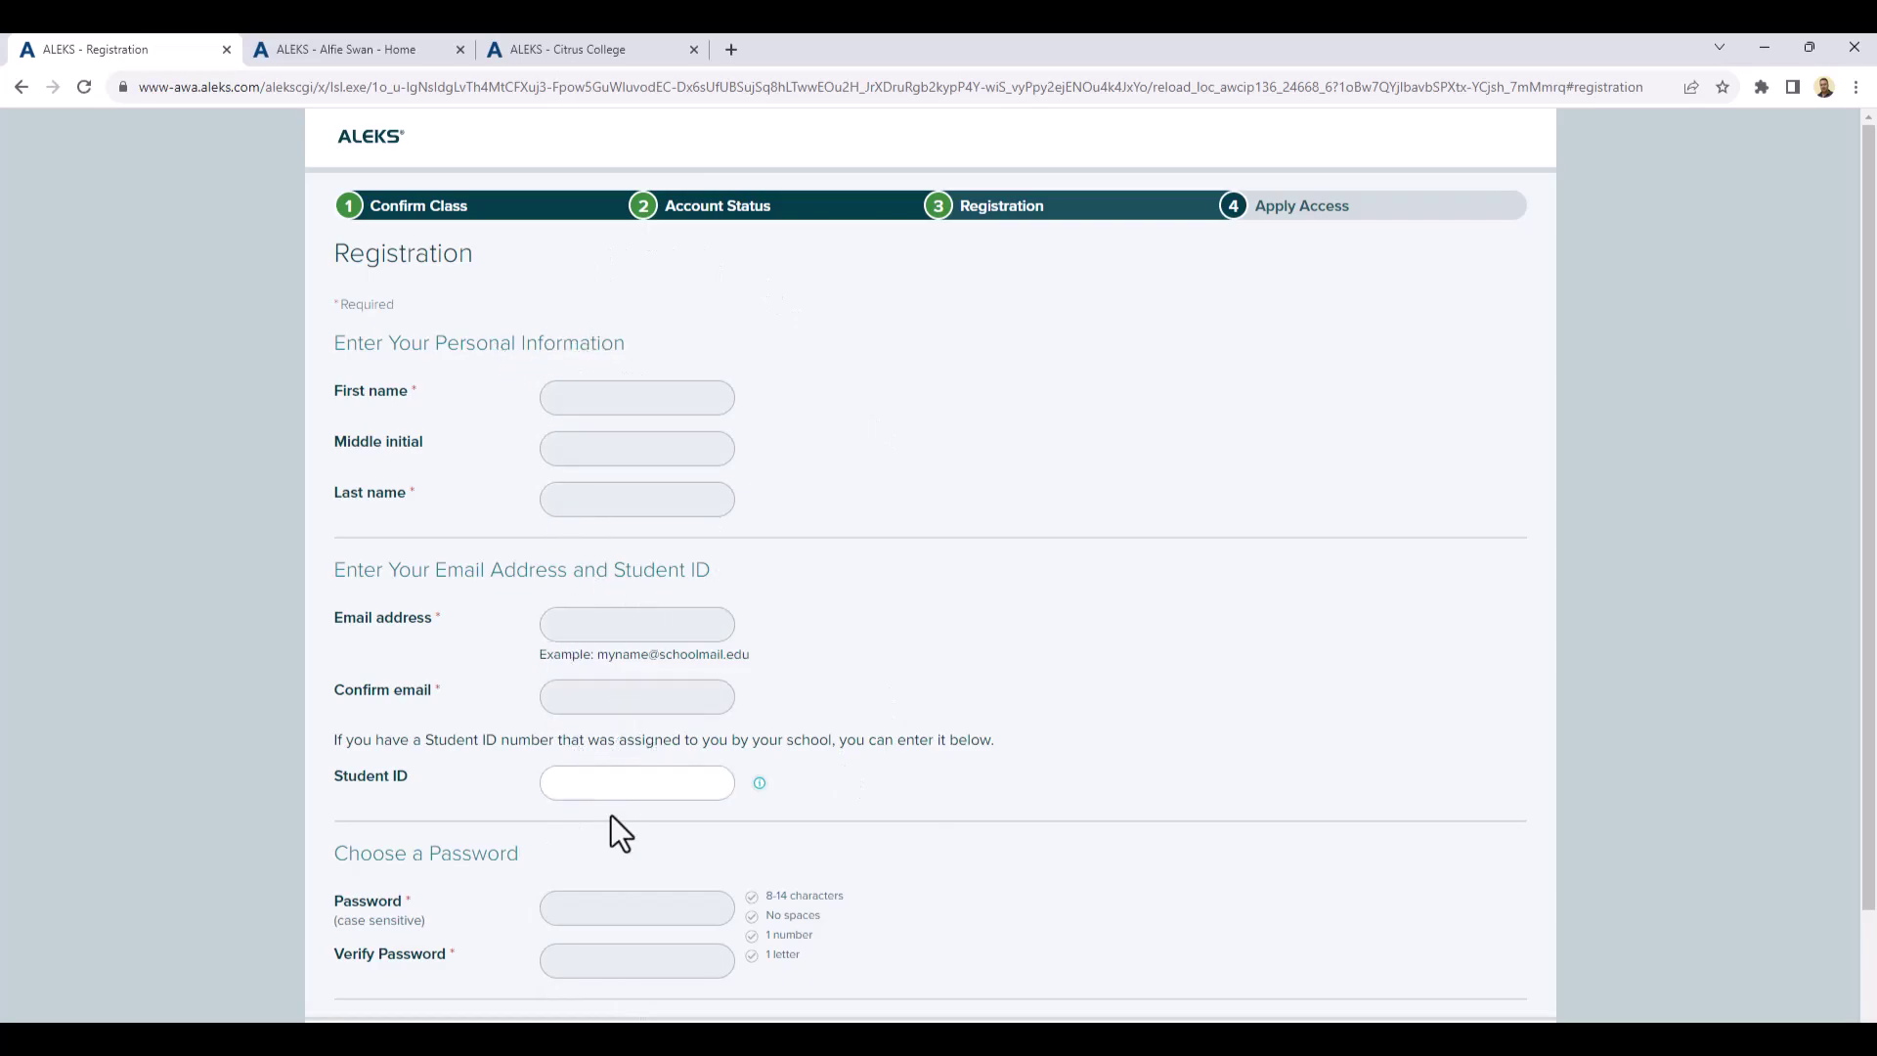
- Scroll down and back up through the Registration form
scroll(842, 862, "down", 2)
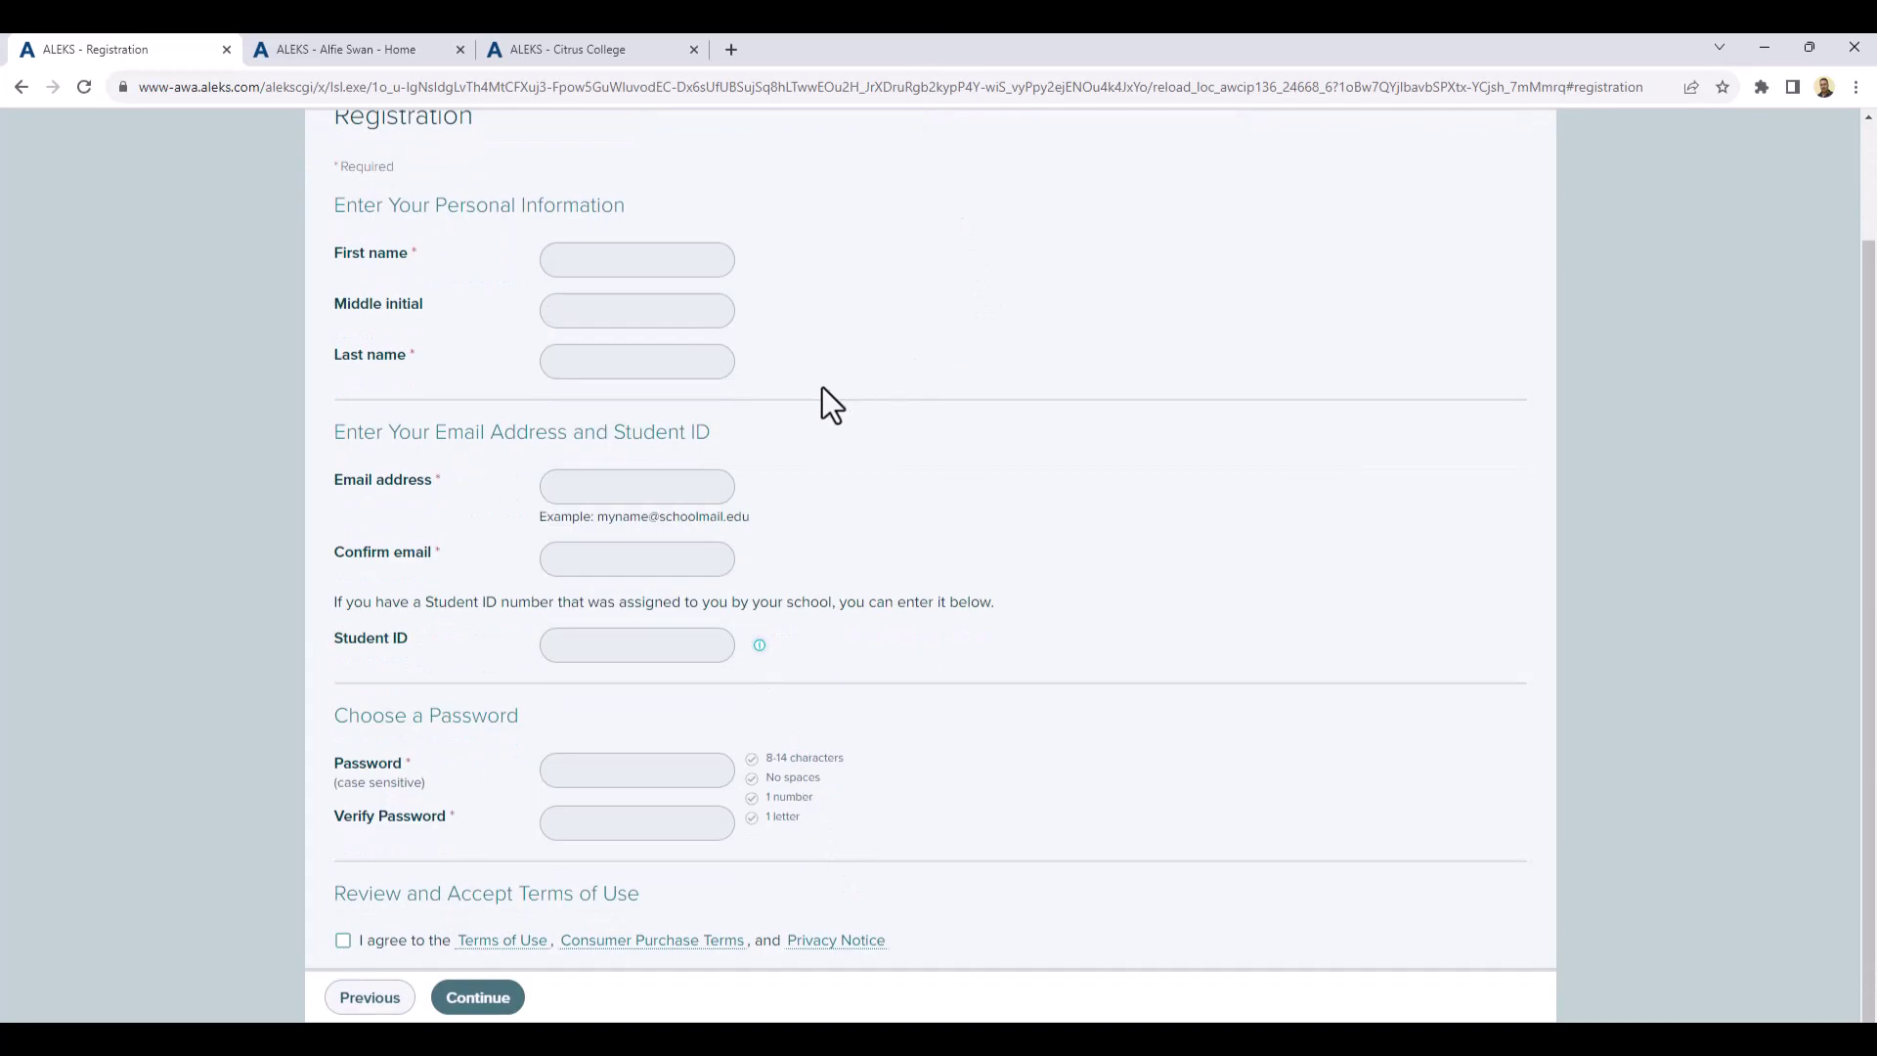
scroll(836, 391, "up", 2)
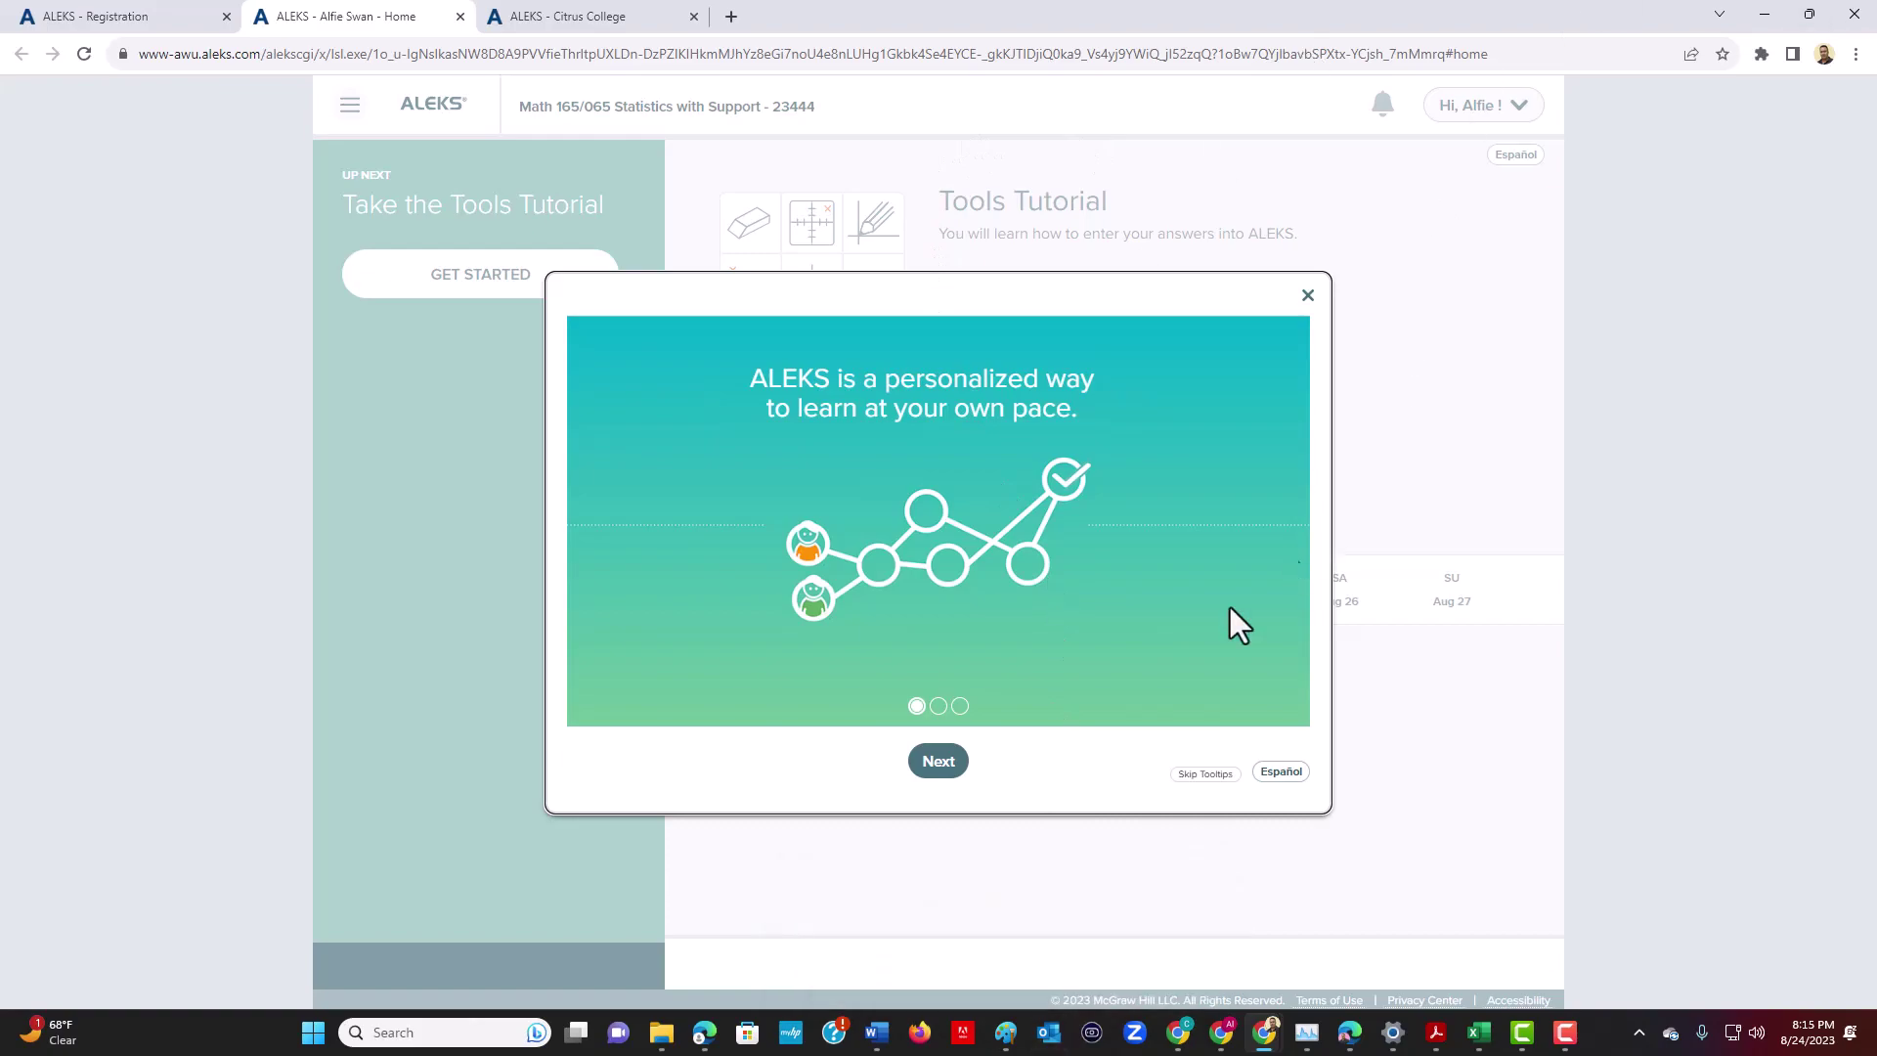
- Advance through the welcome slides and close the introduction
left_click(942, 764)
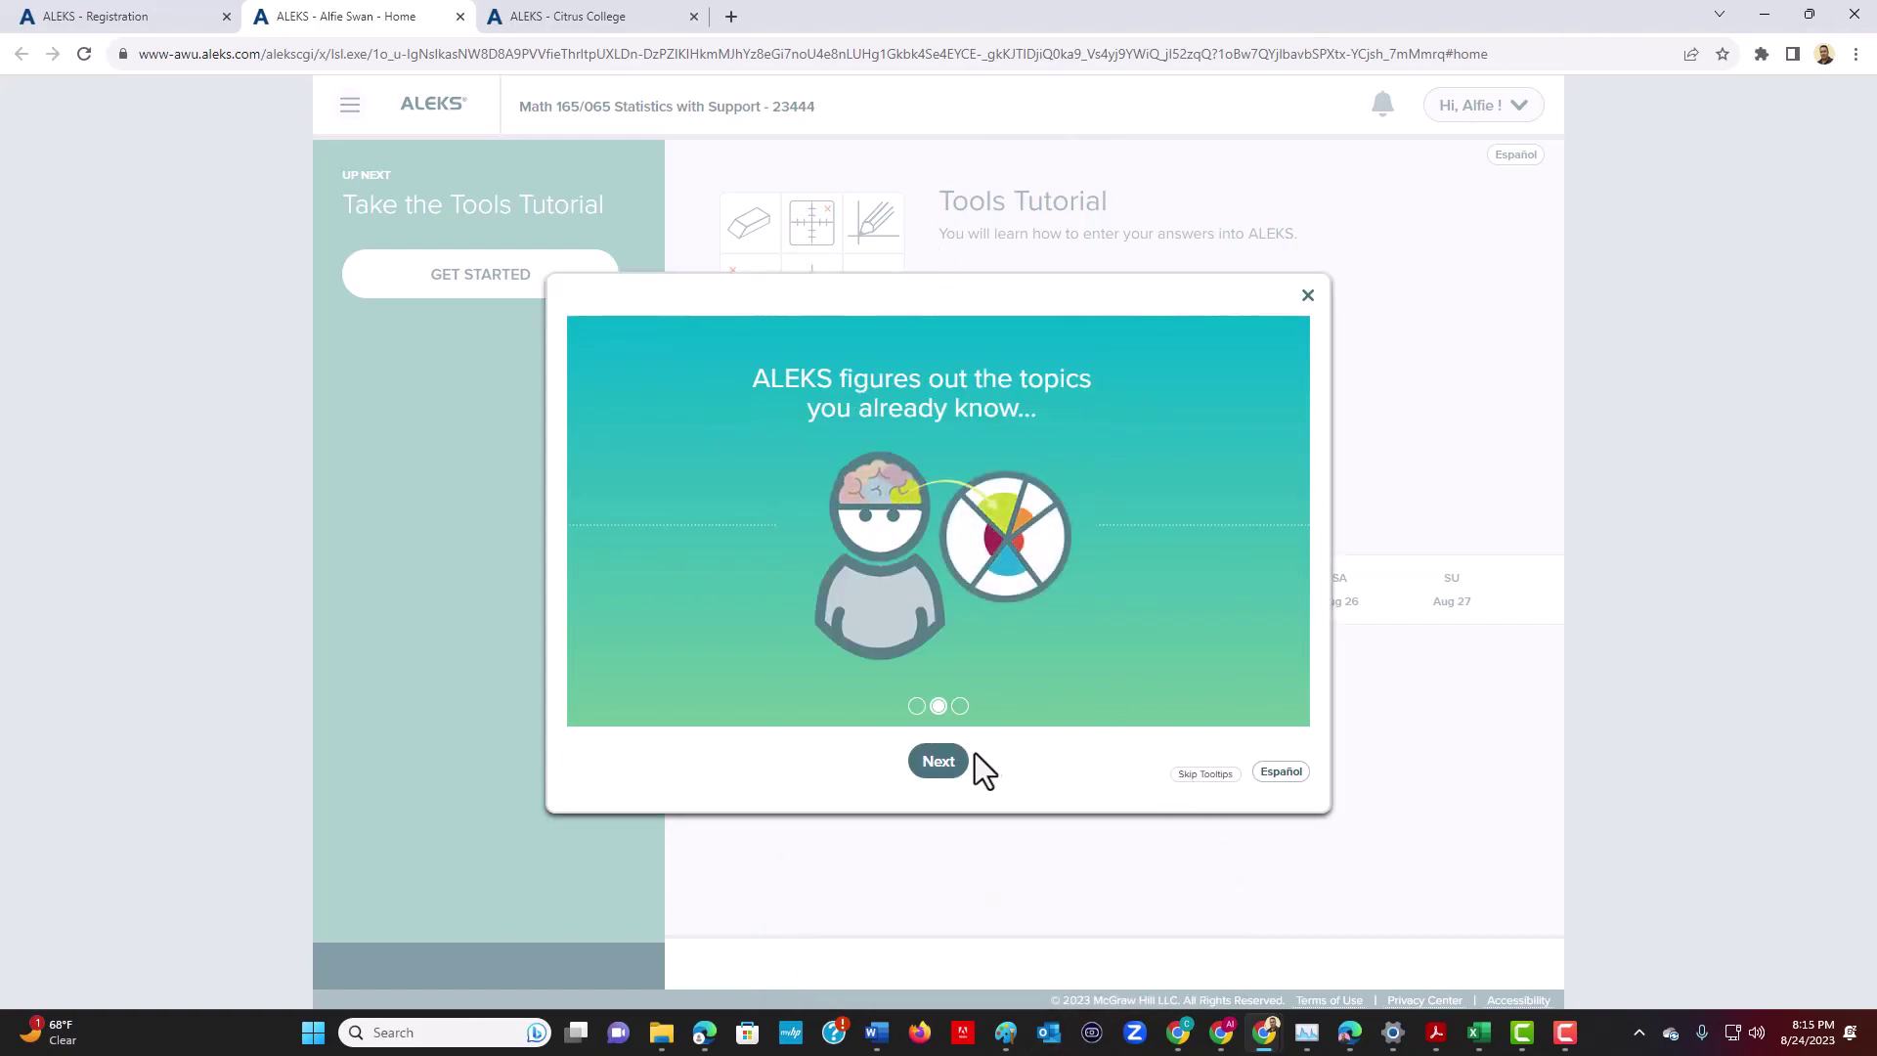
left_click(929, 768)
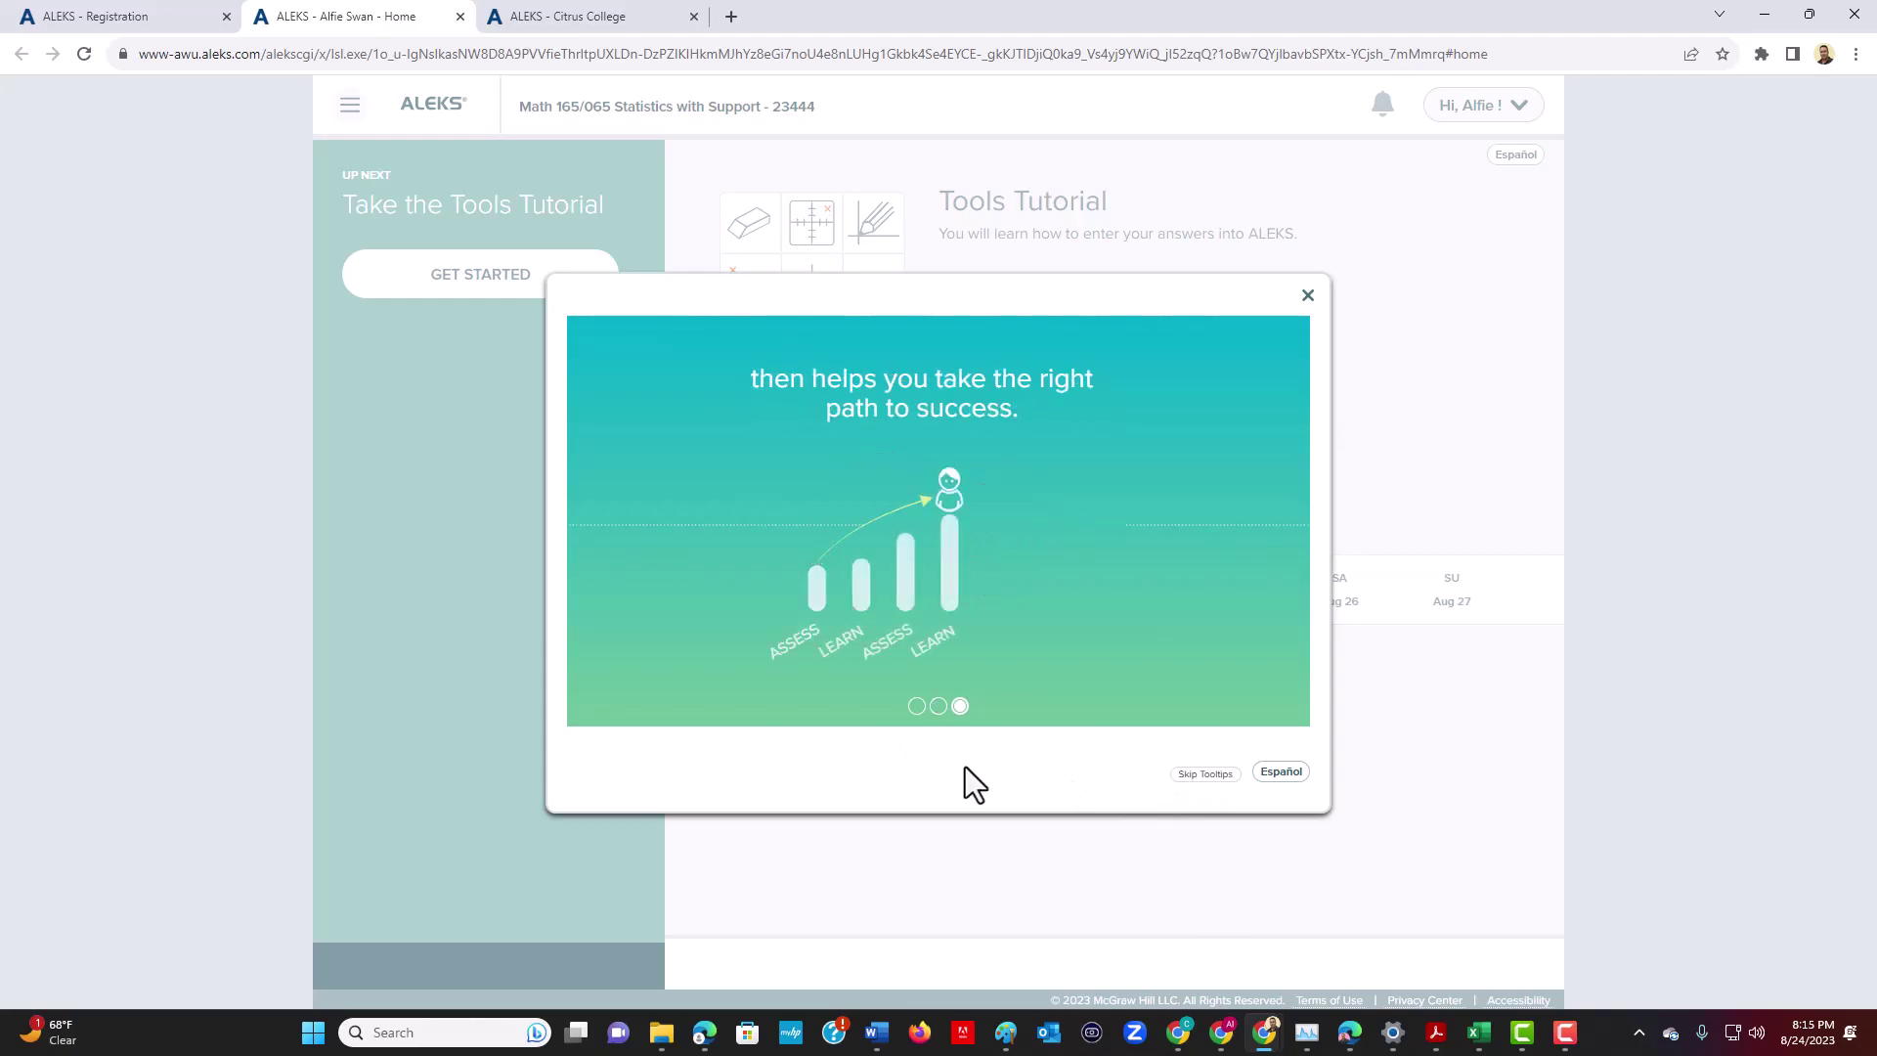
left_click(957, 771)
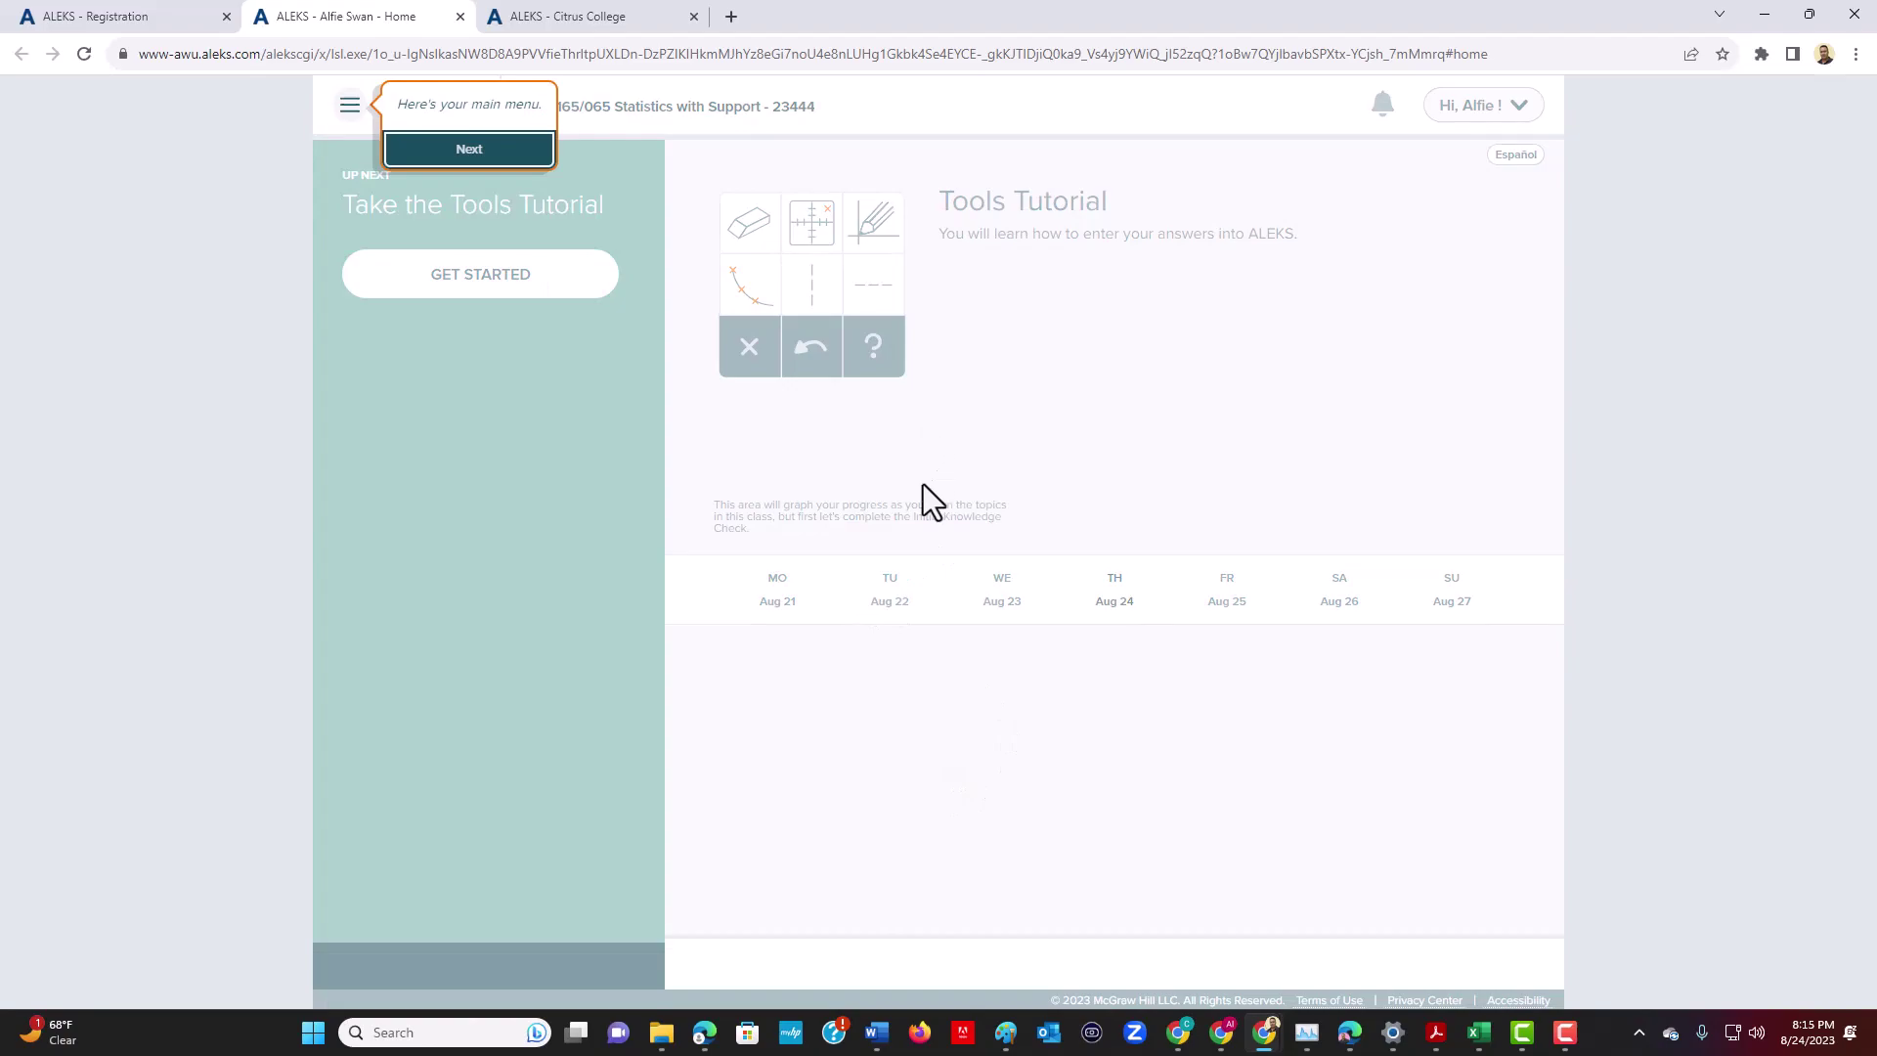
- Step through the tour tips, including notifications, and dismiss the tour overlay
left_click(491, 152)
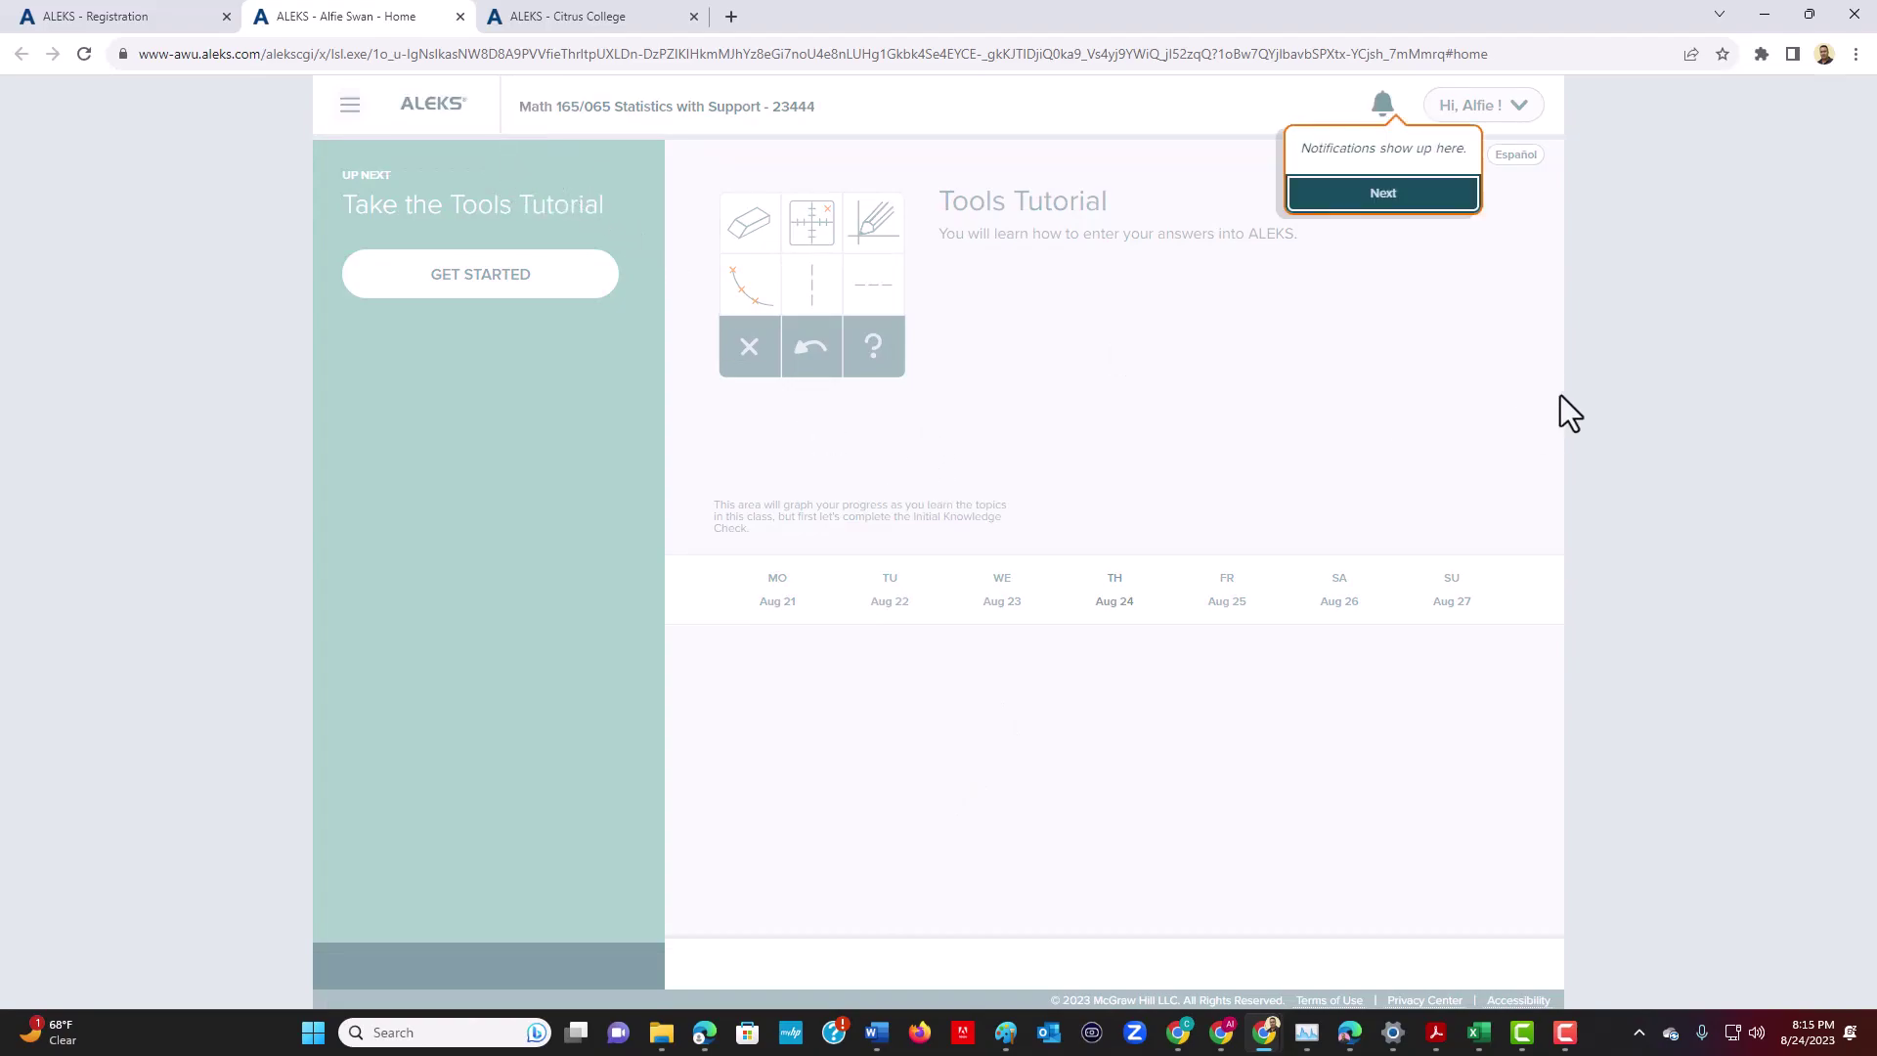
left_click(1400, 203)
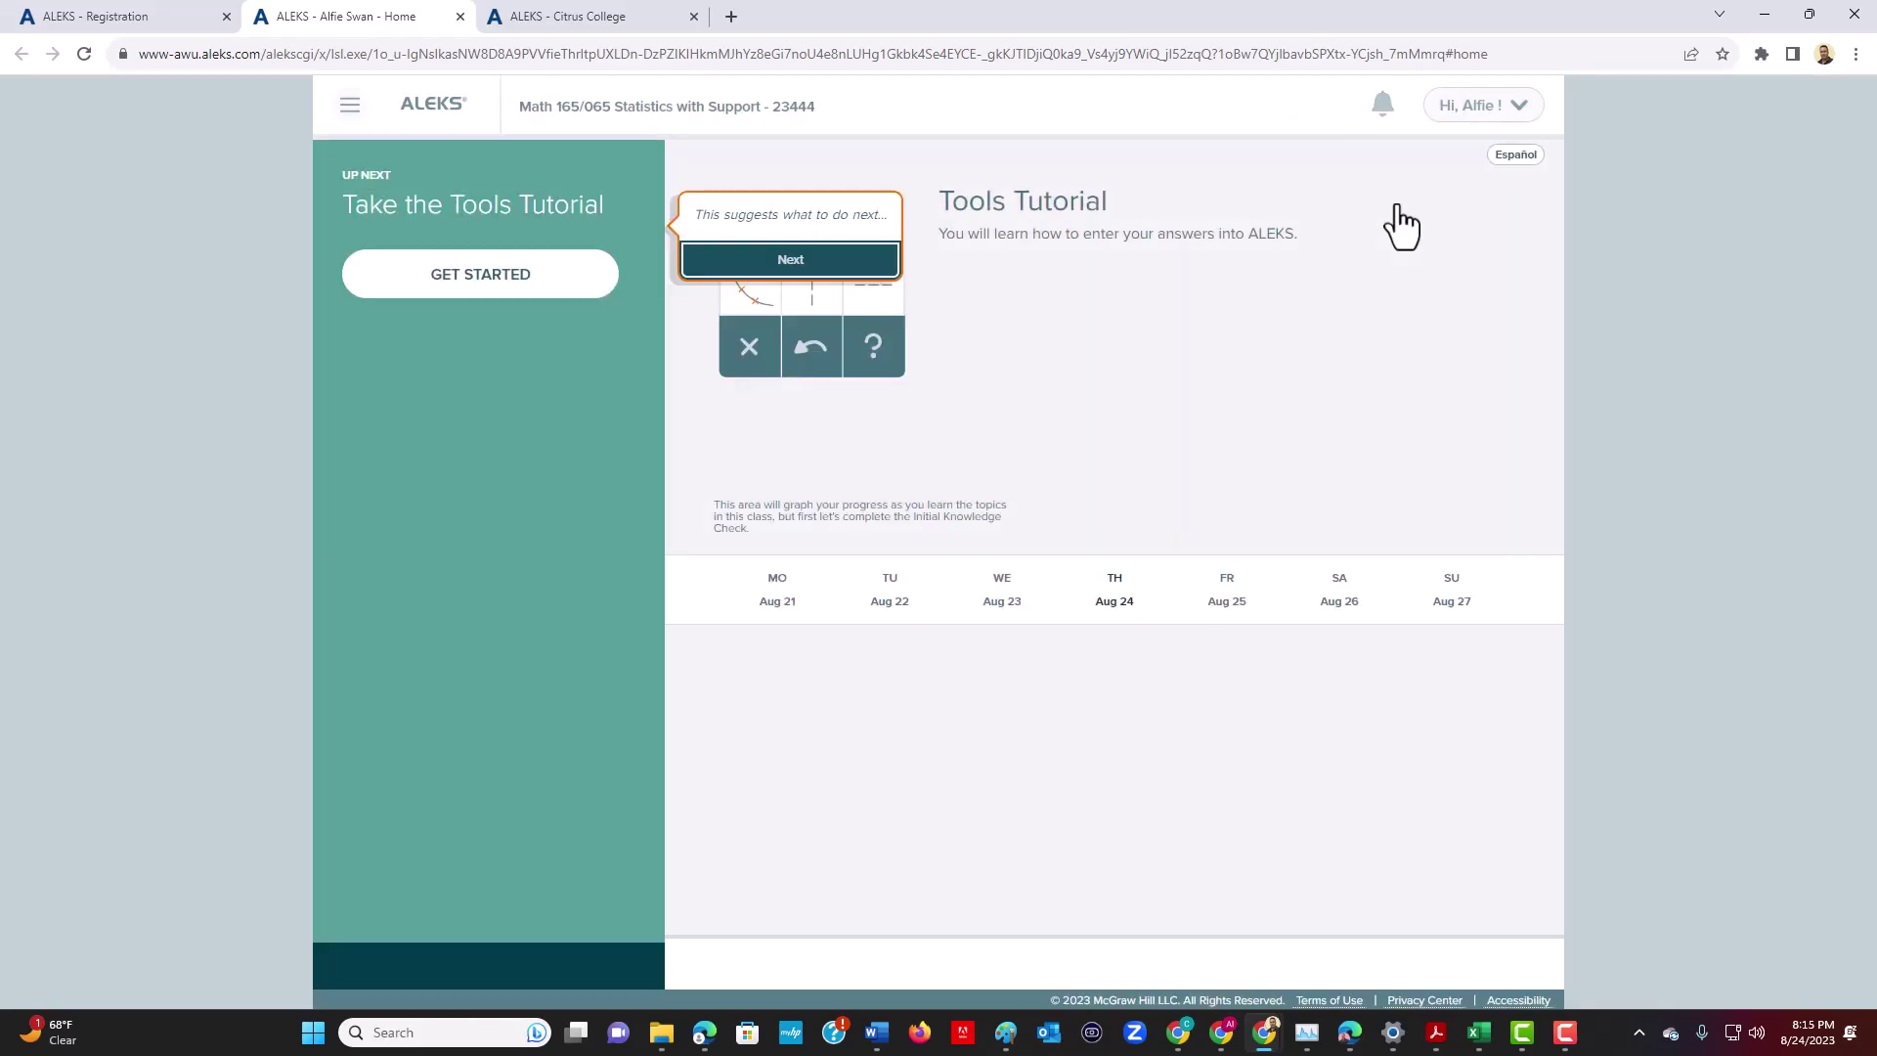
left_click(834, 266)
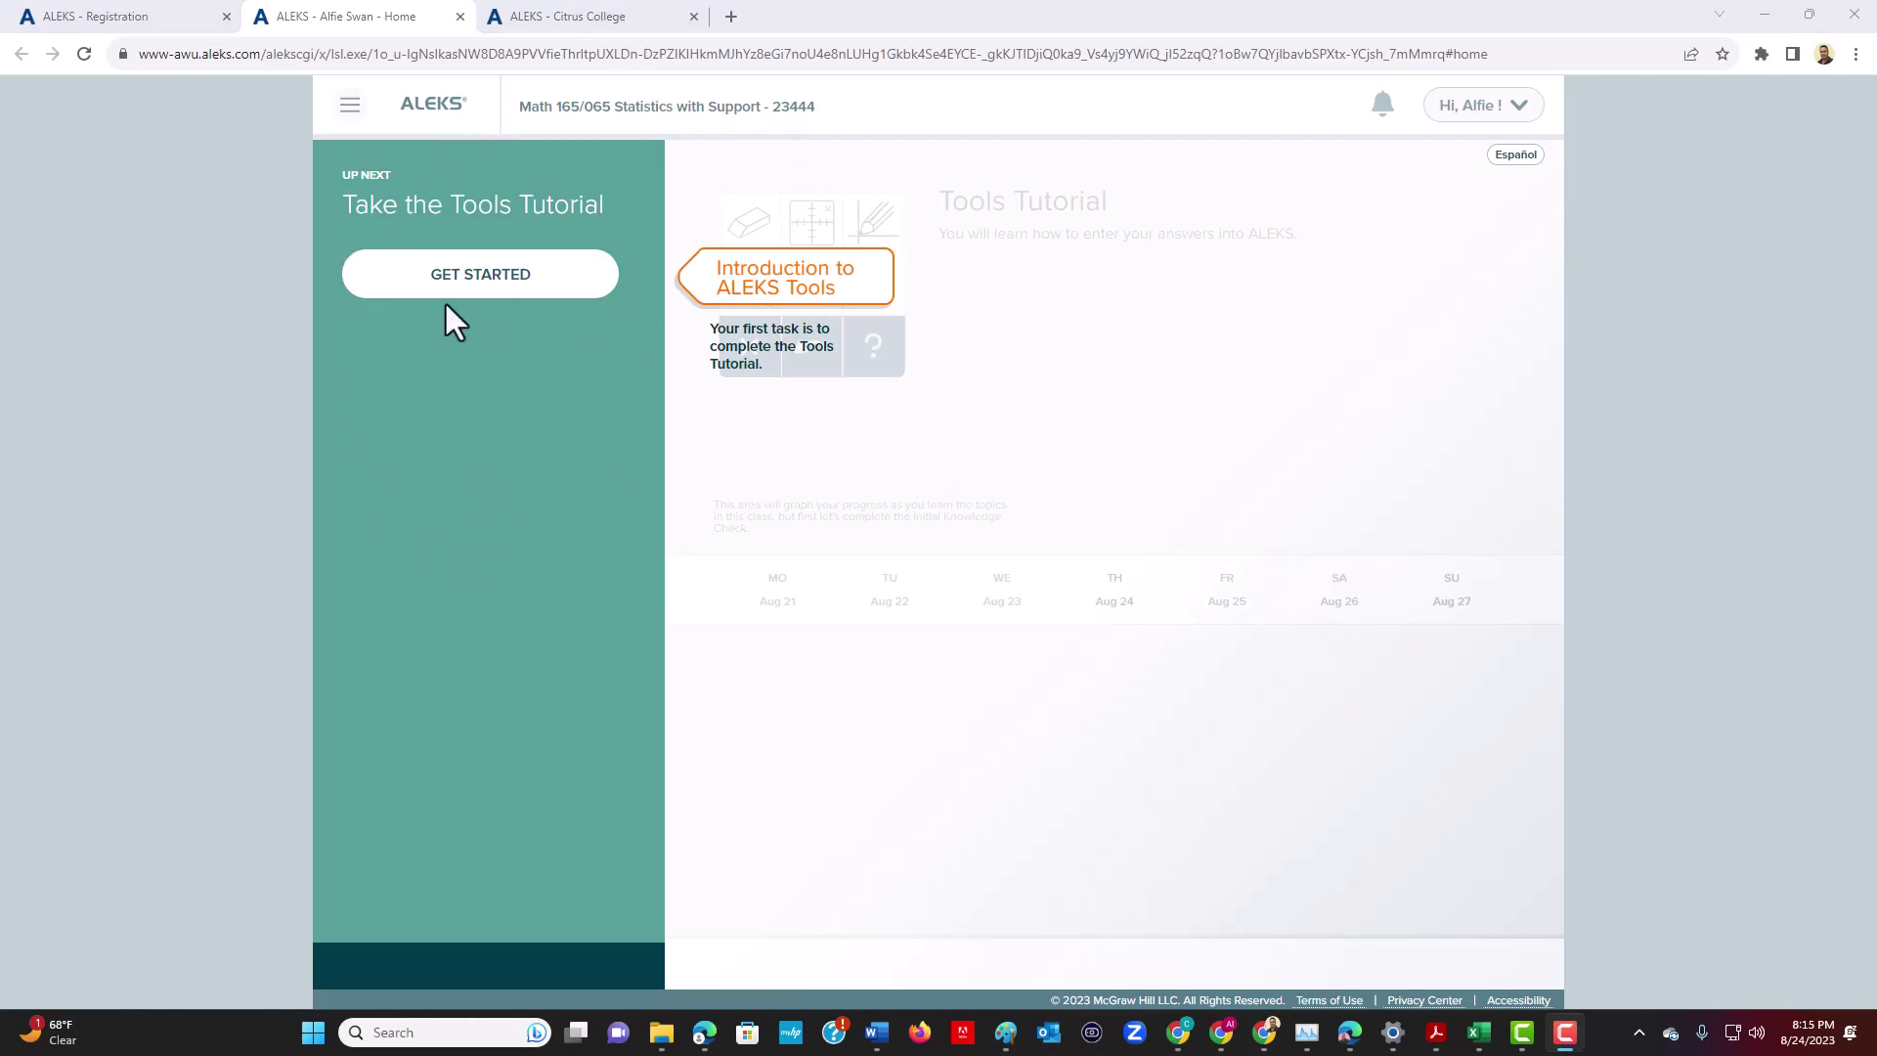
left_click(379, 170)
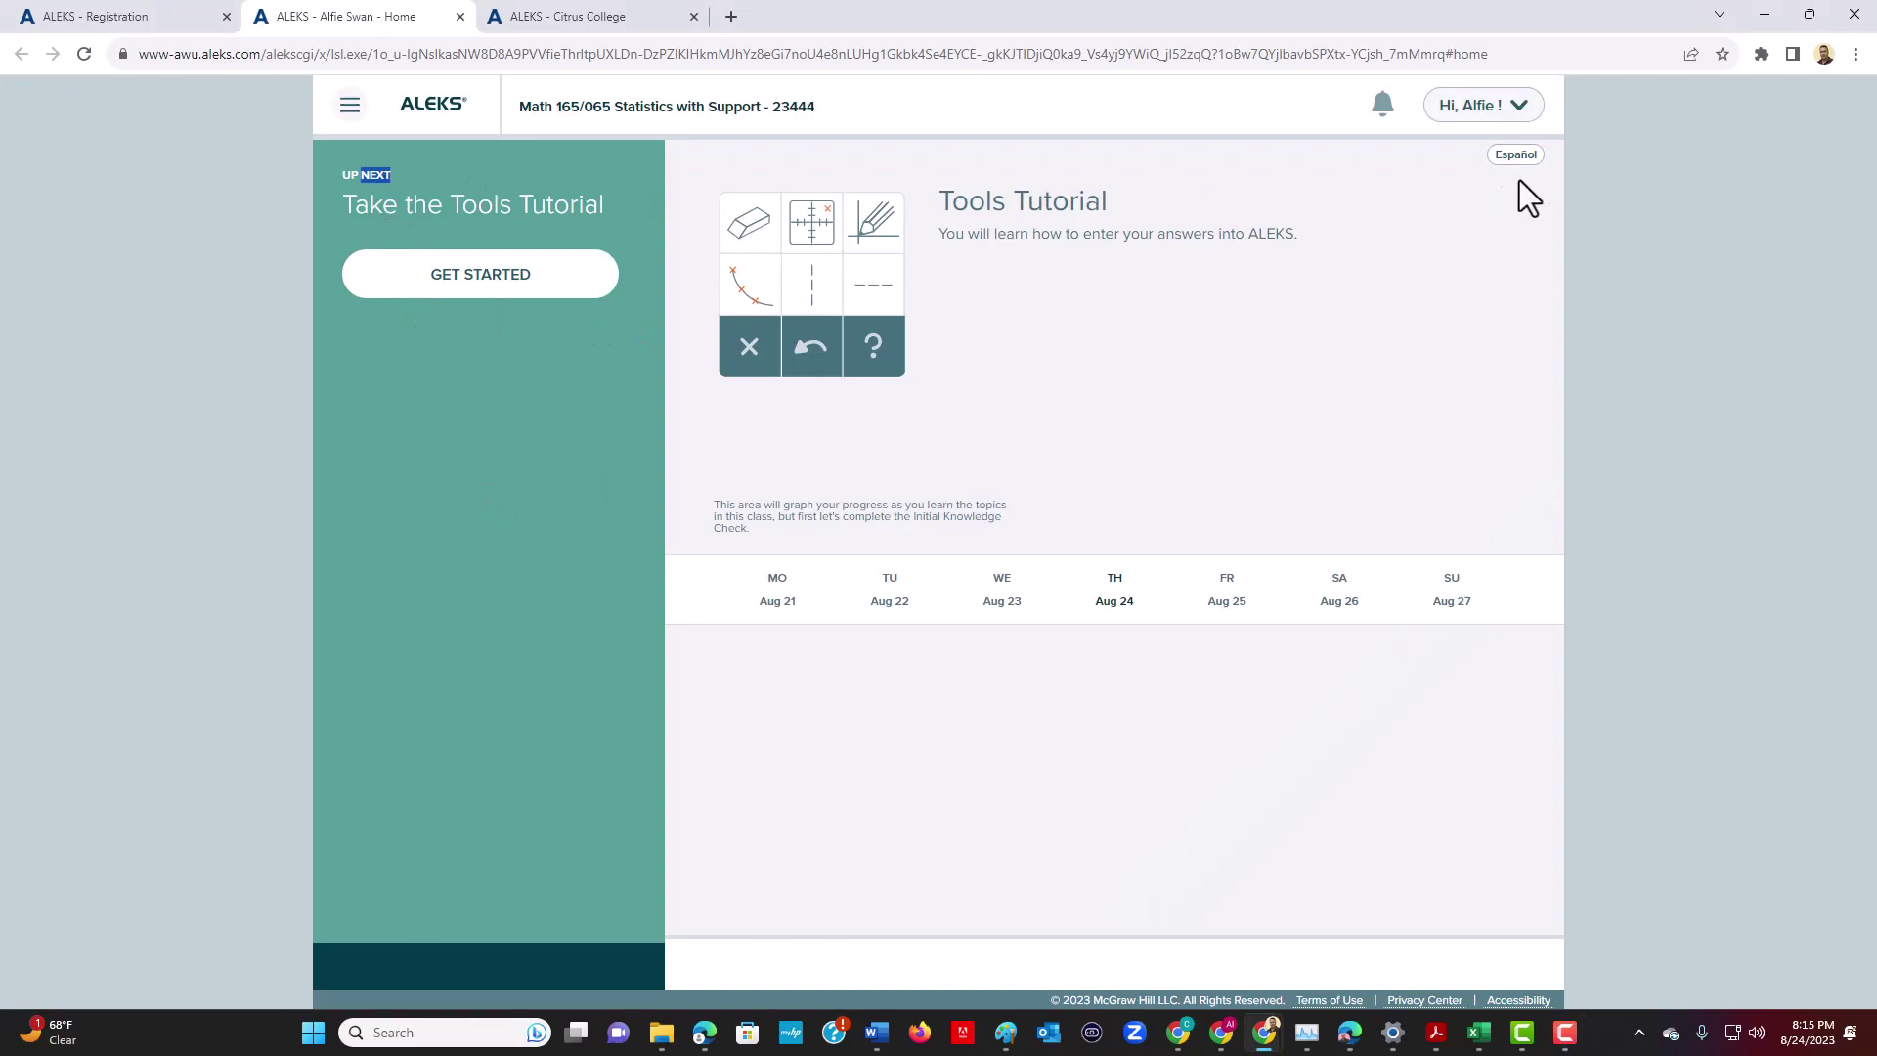
left_click(1519, 110)
- Close the account options and skip the whole Tools Tutorial back to Home
left_click(1521, 116)
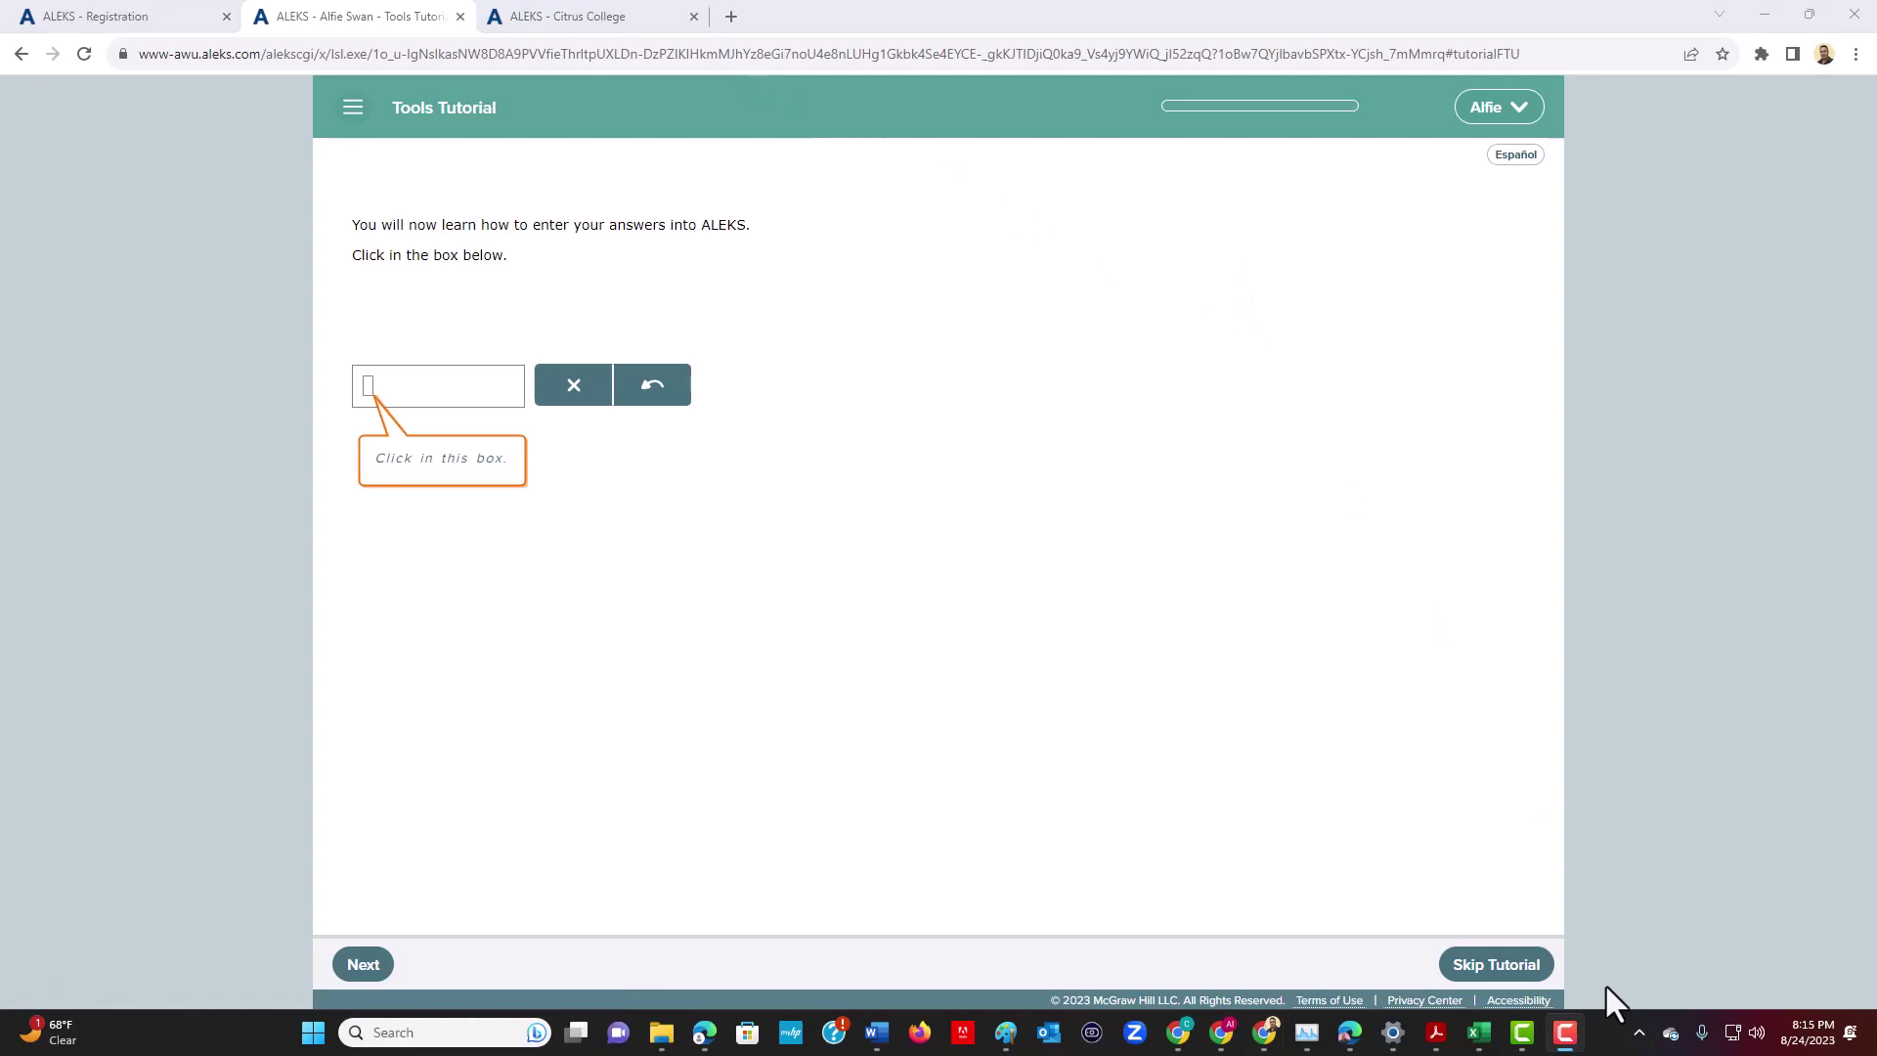
left_click(1508, 990)
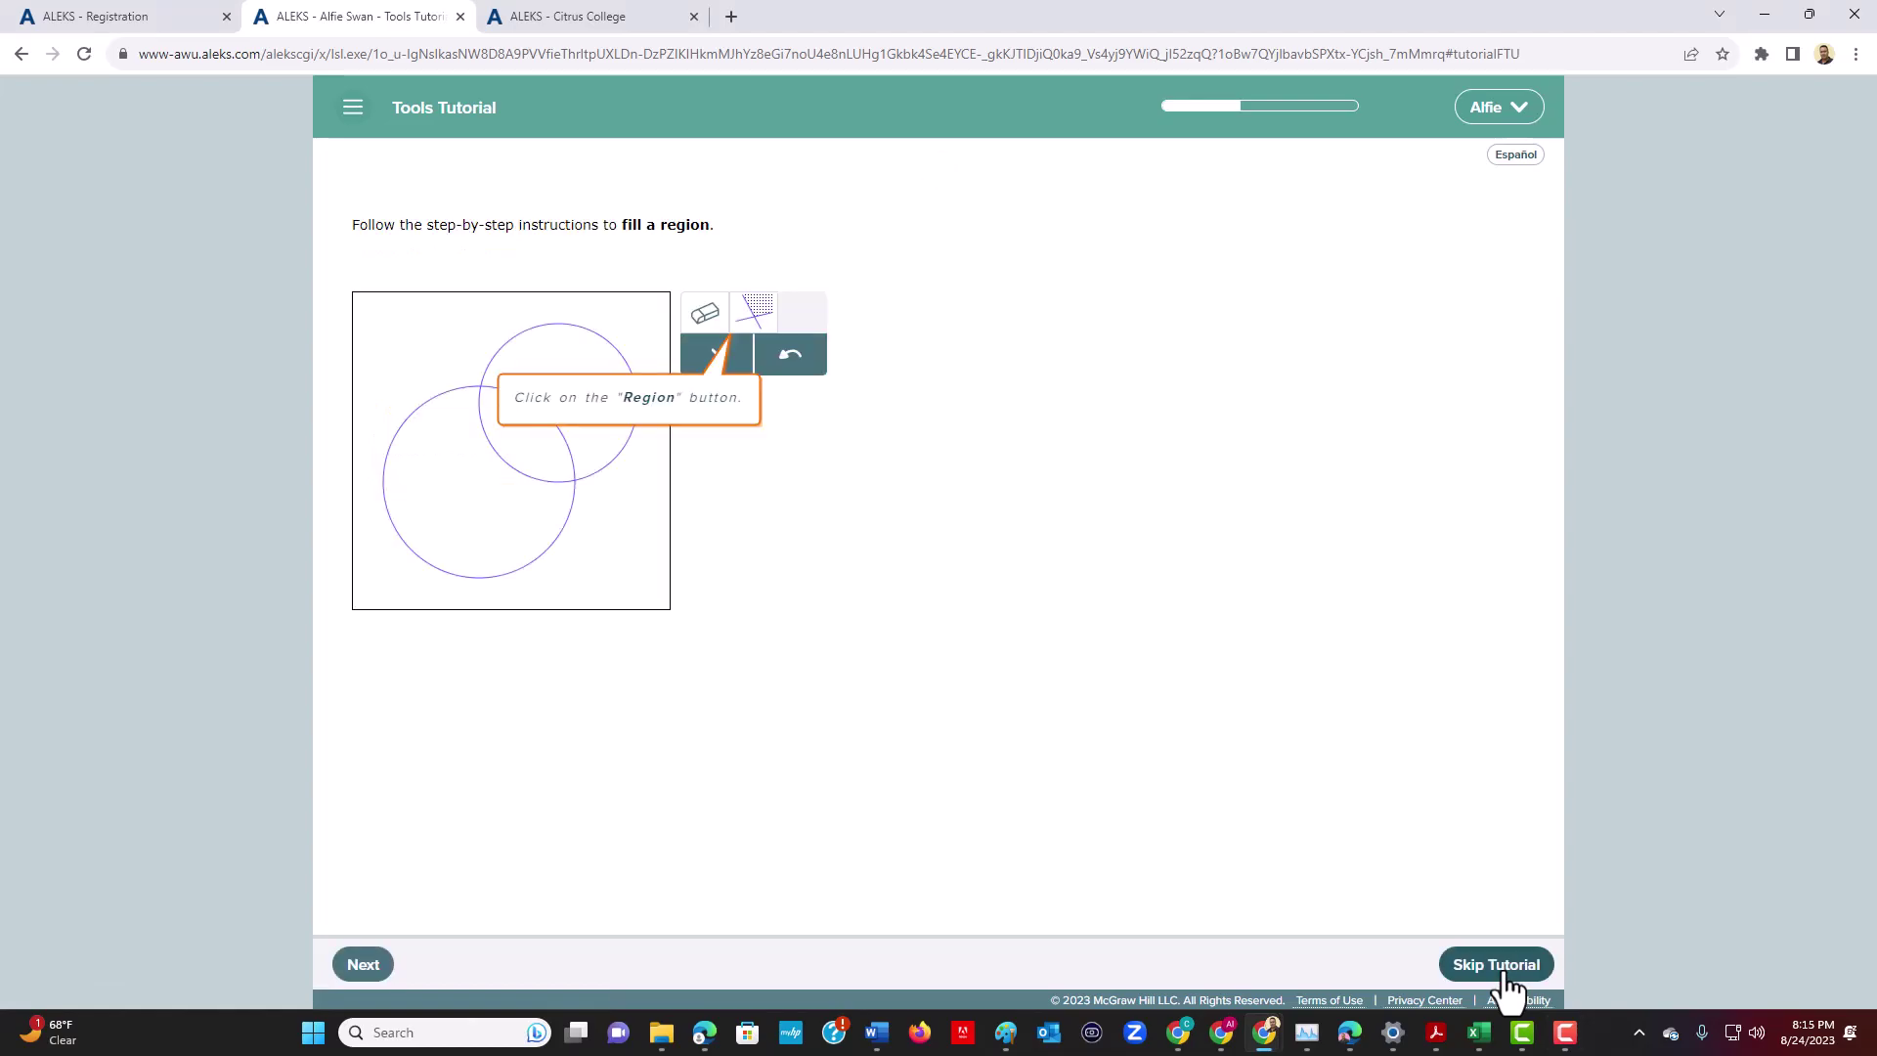
left_click(1507, 980)
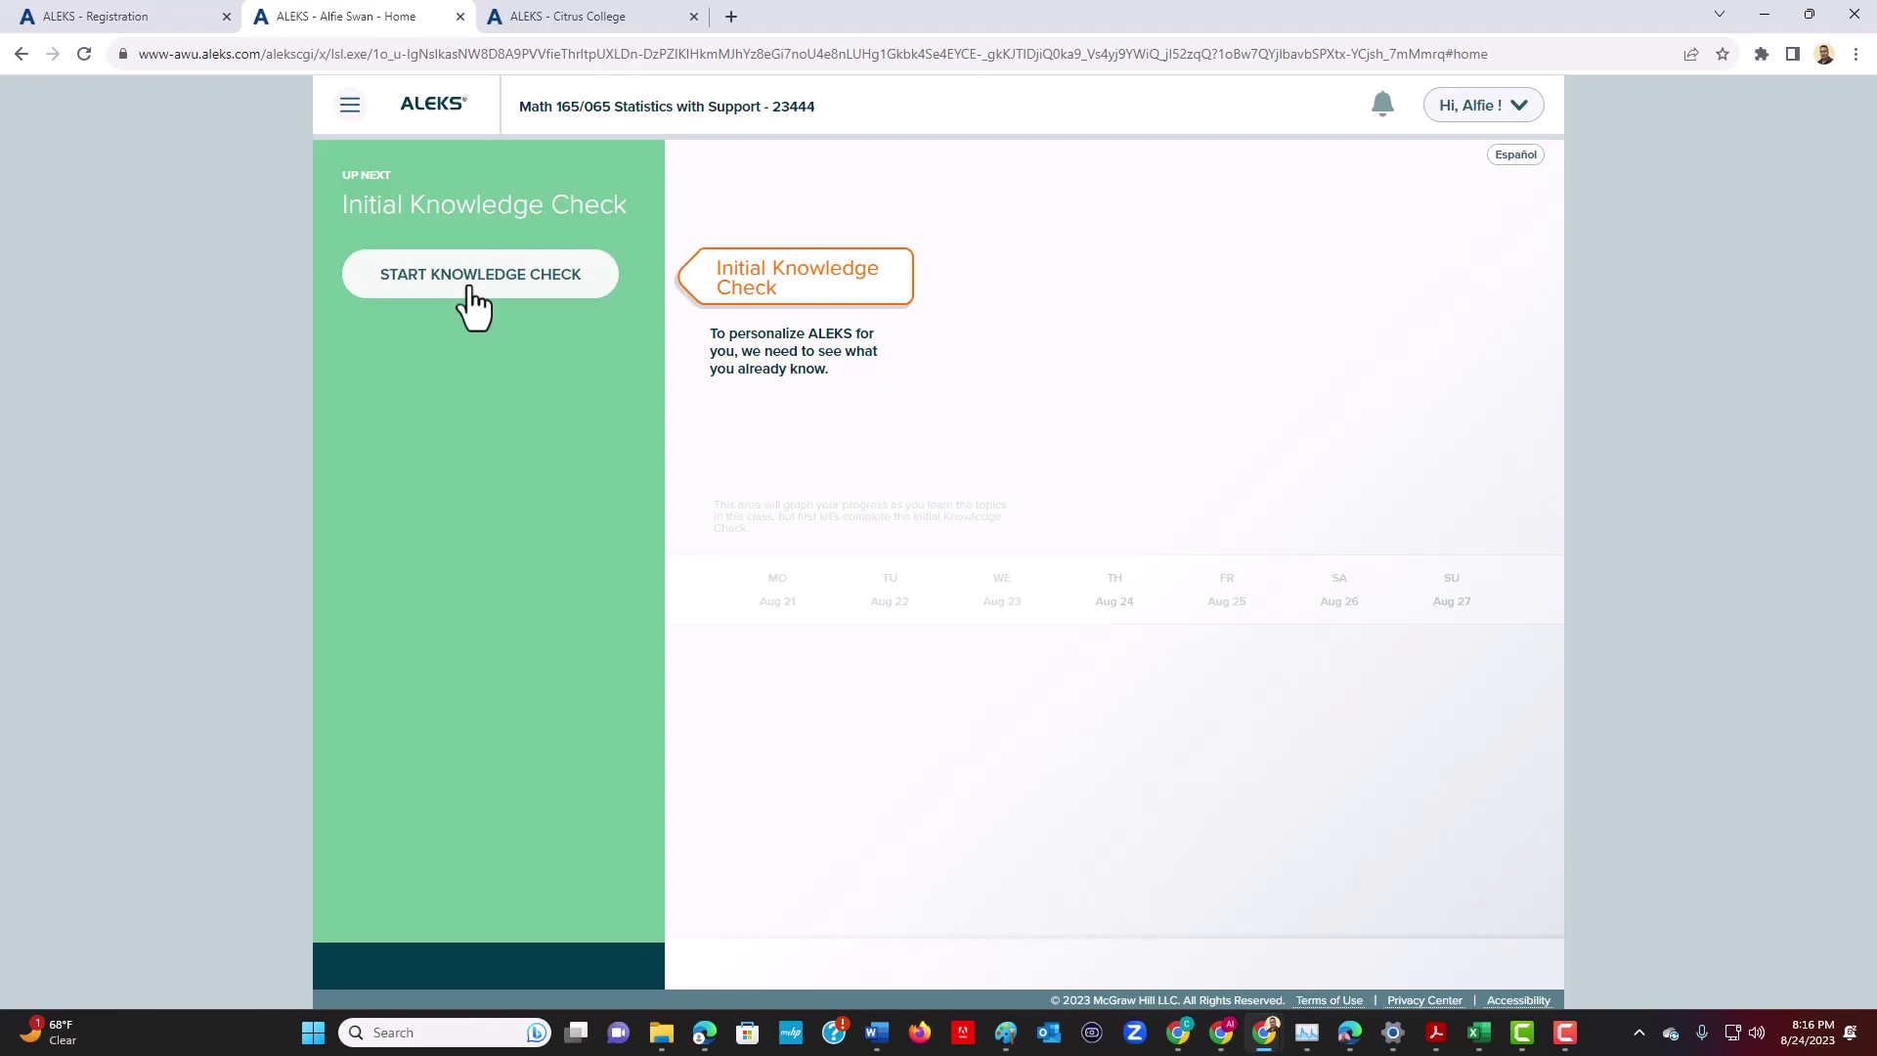
- Start the Initial Knowledge Check, skipping its tooltips, to reach Question 1
left_click(468, 290)
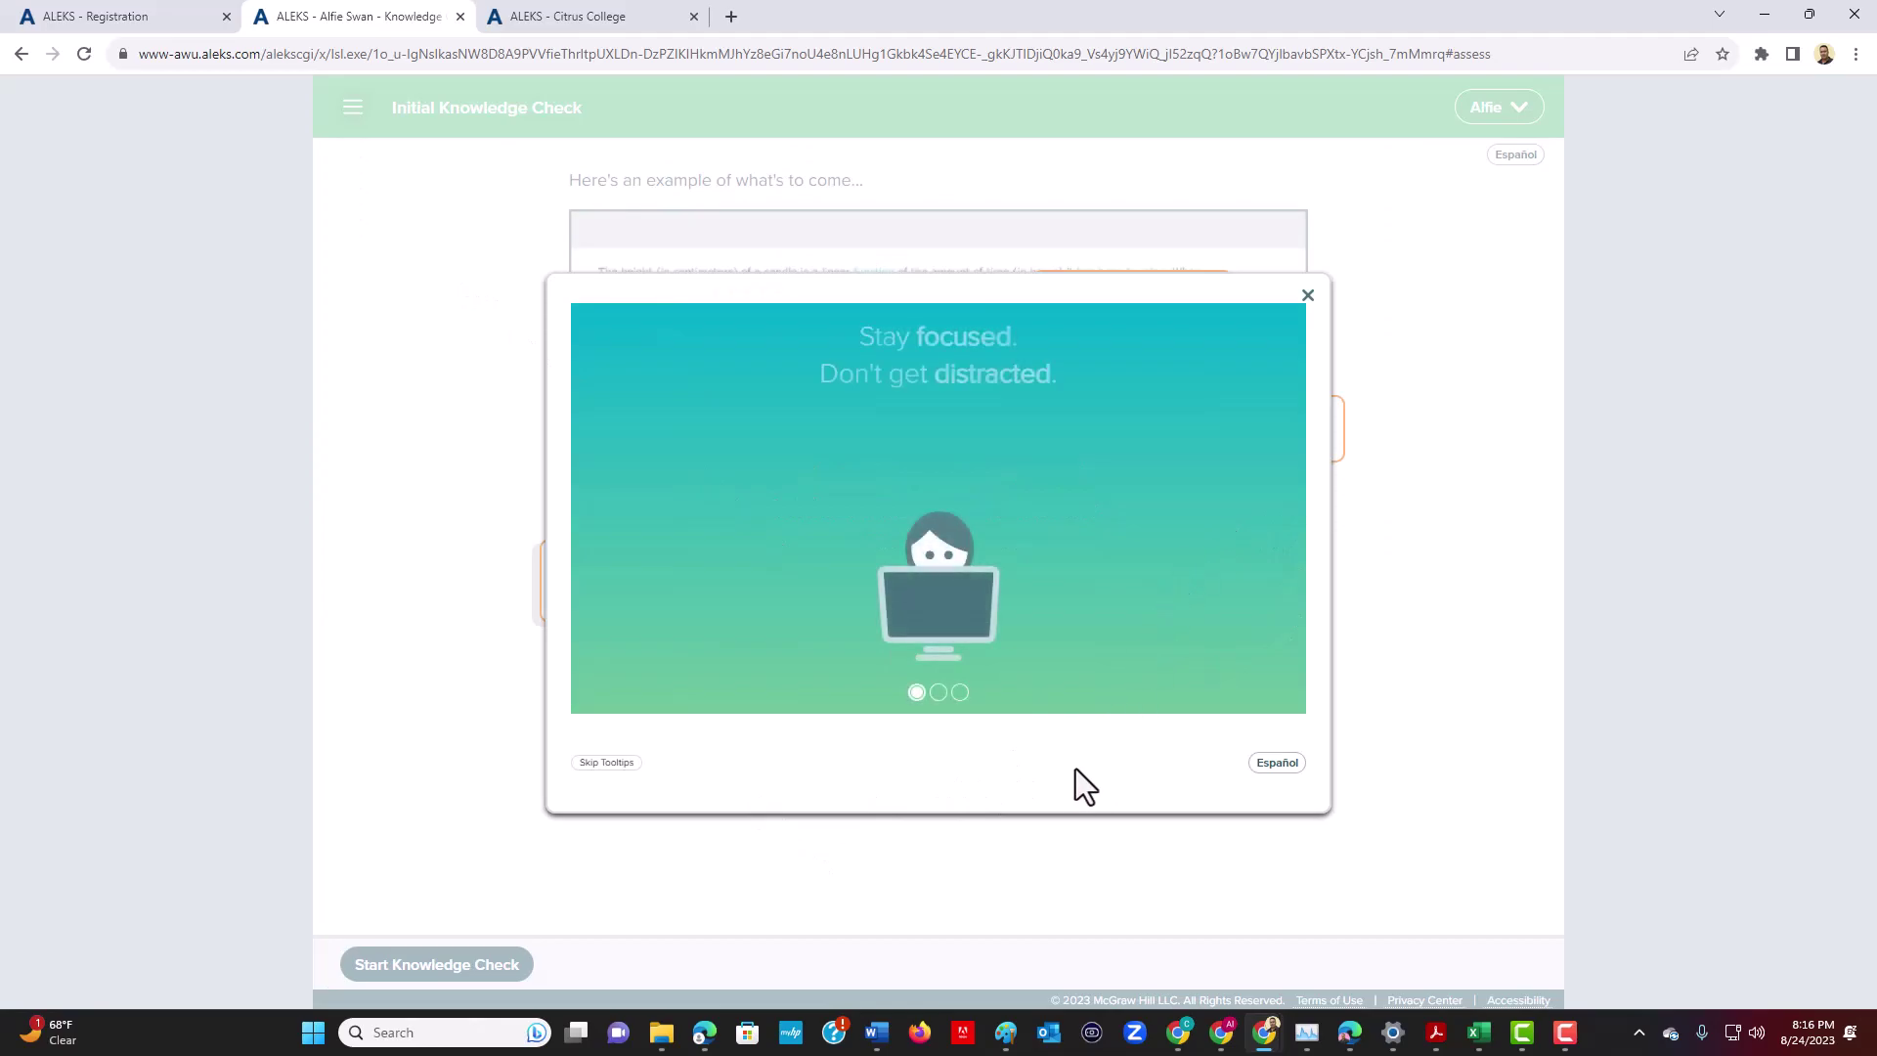
left_click(604, 763)
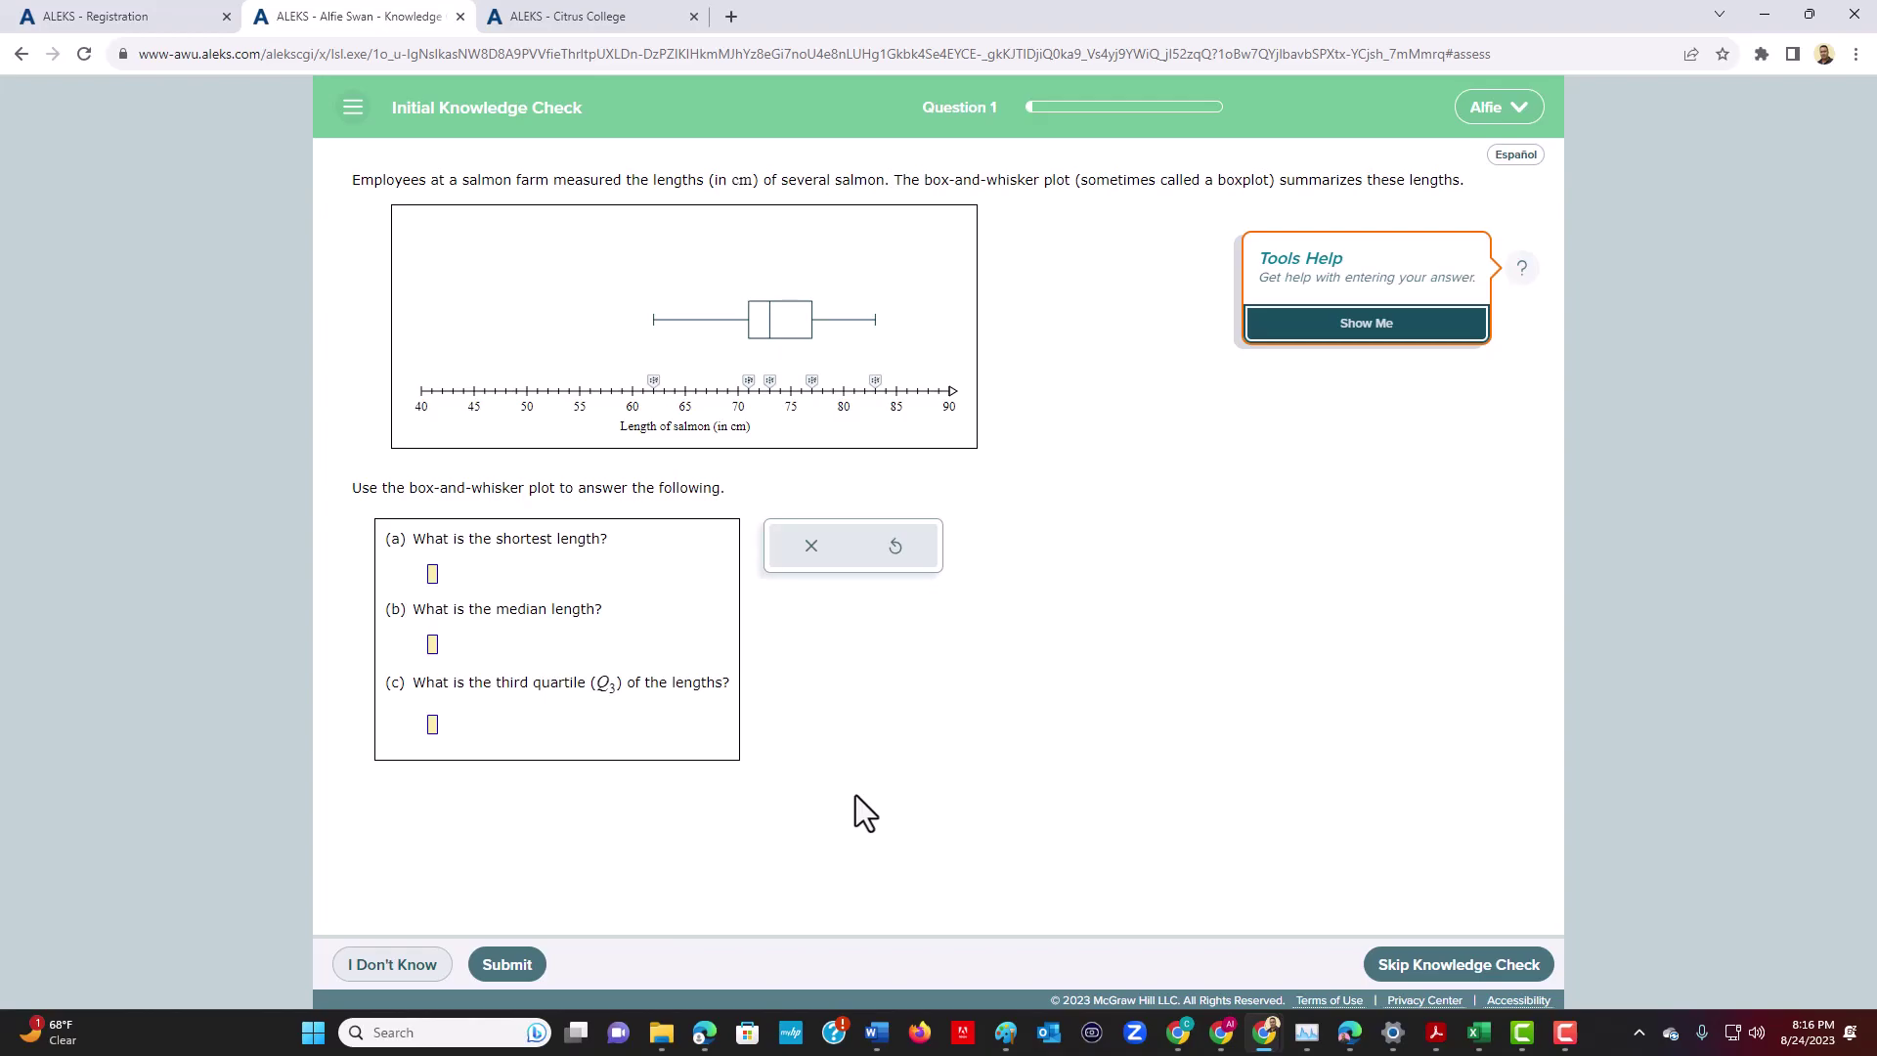
- Skip the Initial Knowledge Check choosing Little Knowledge of Introduction to Statistics
left_click(1443, 967)
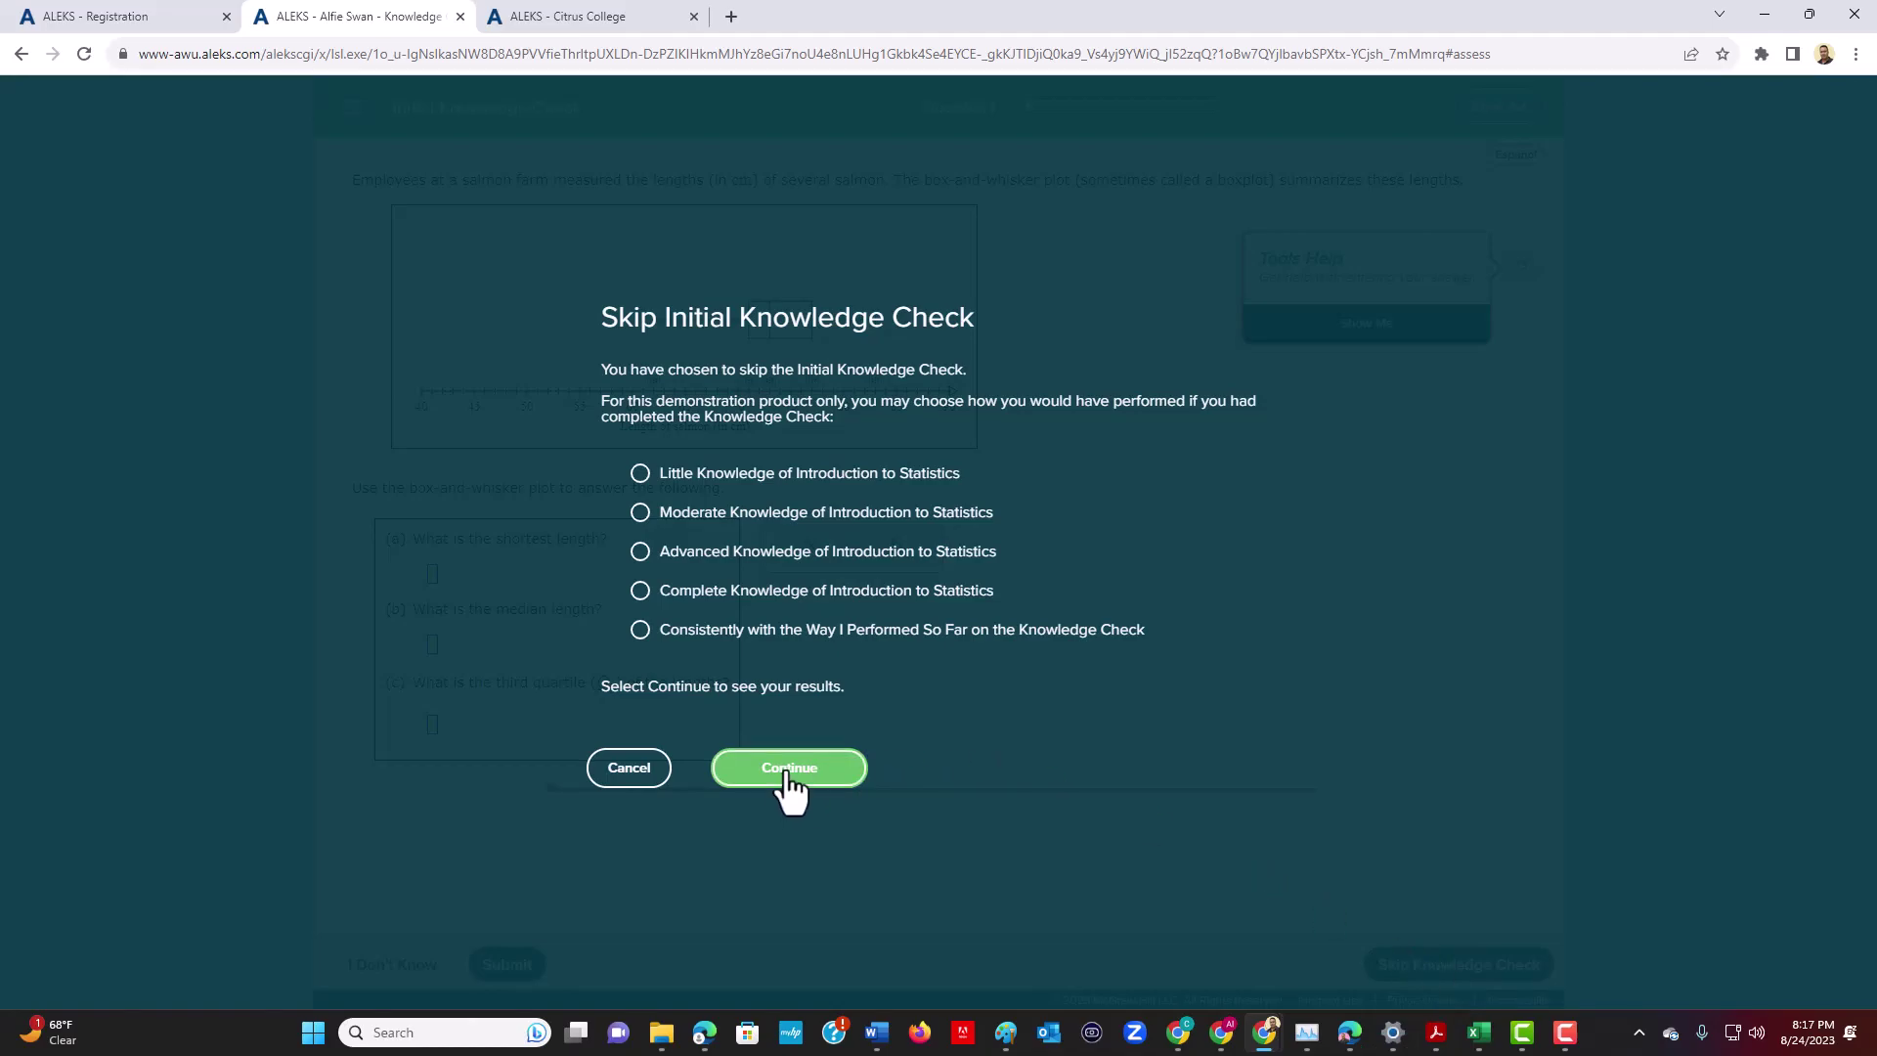
left_click(641, 473)
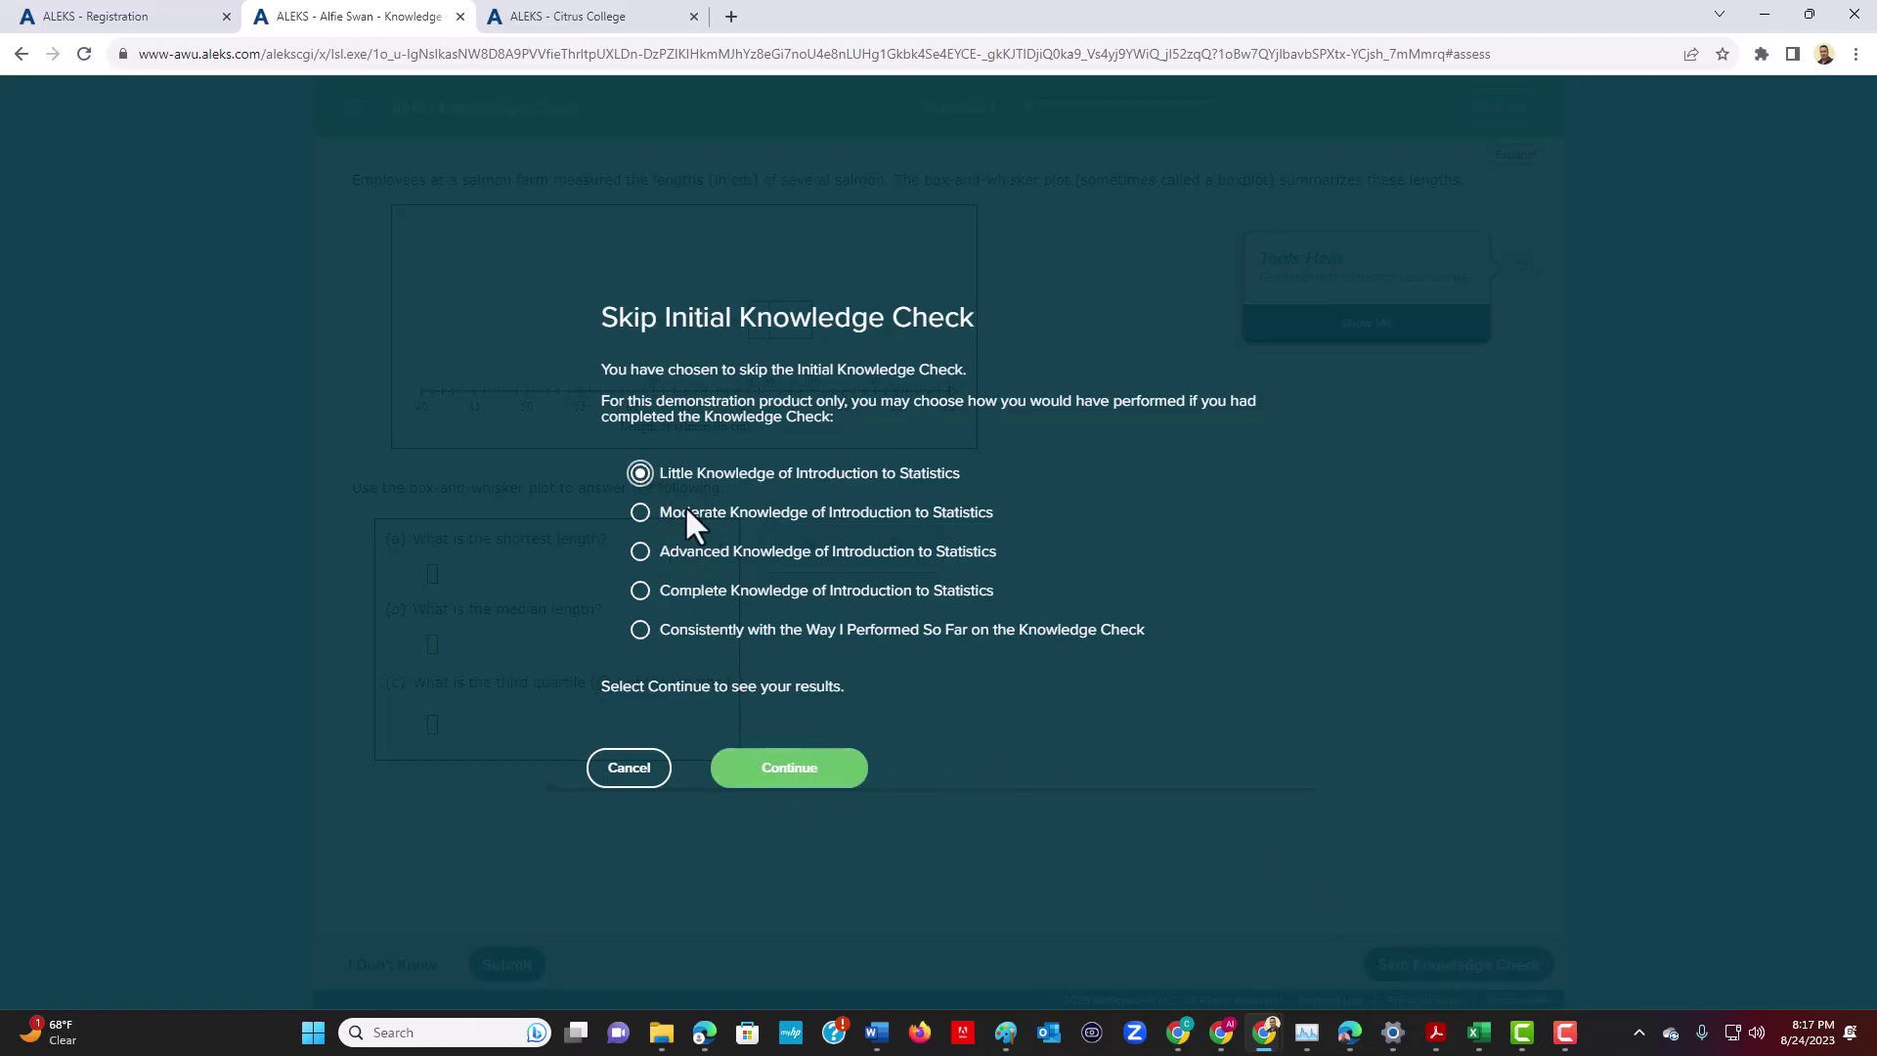
left_click(816, 772)
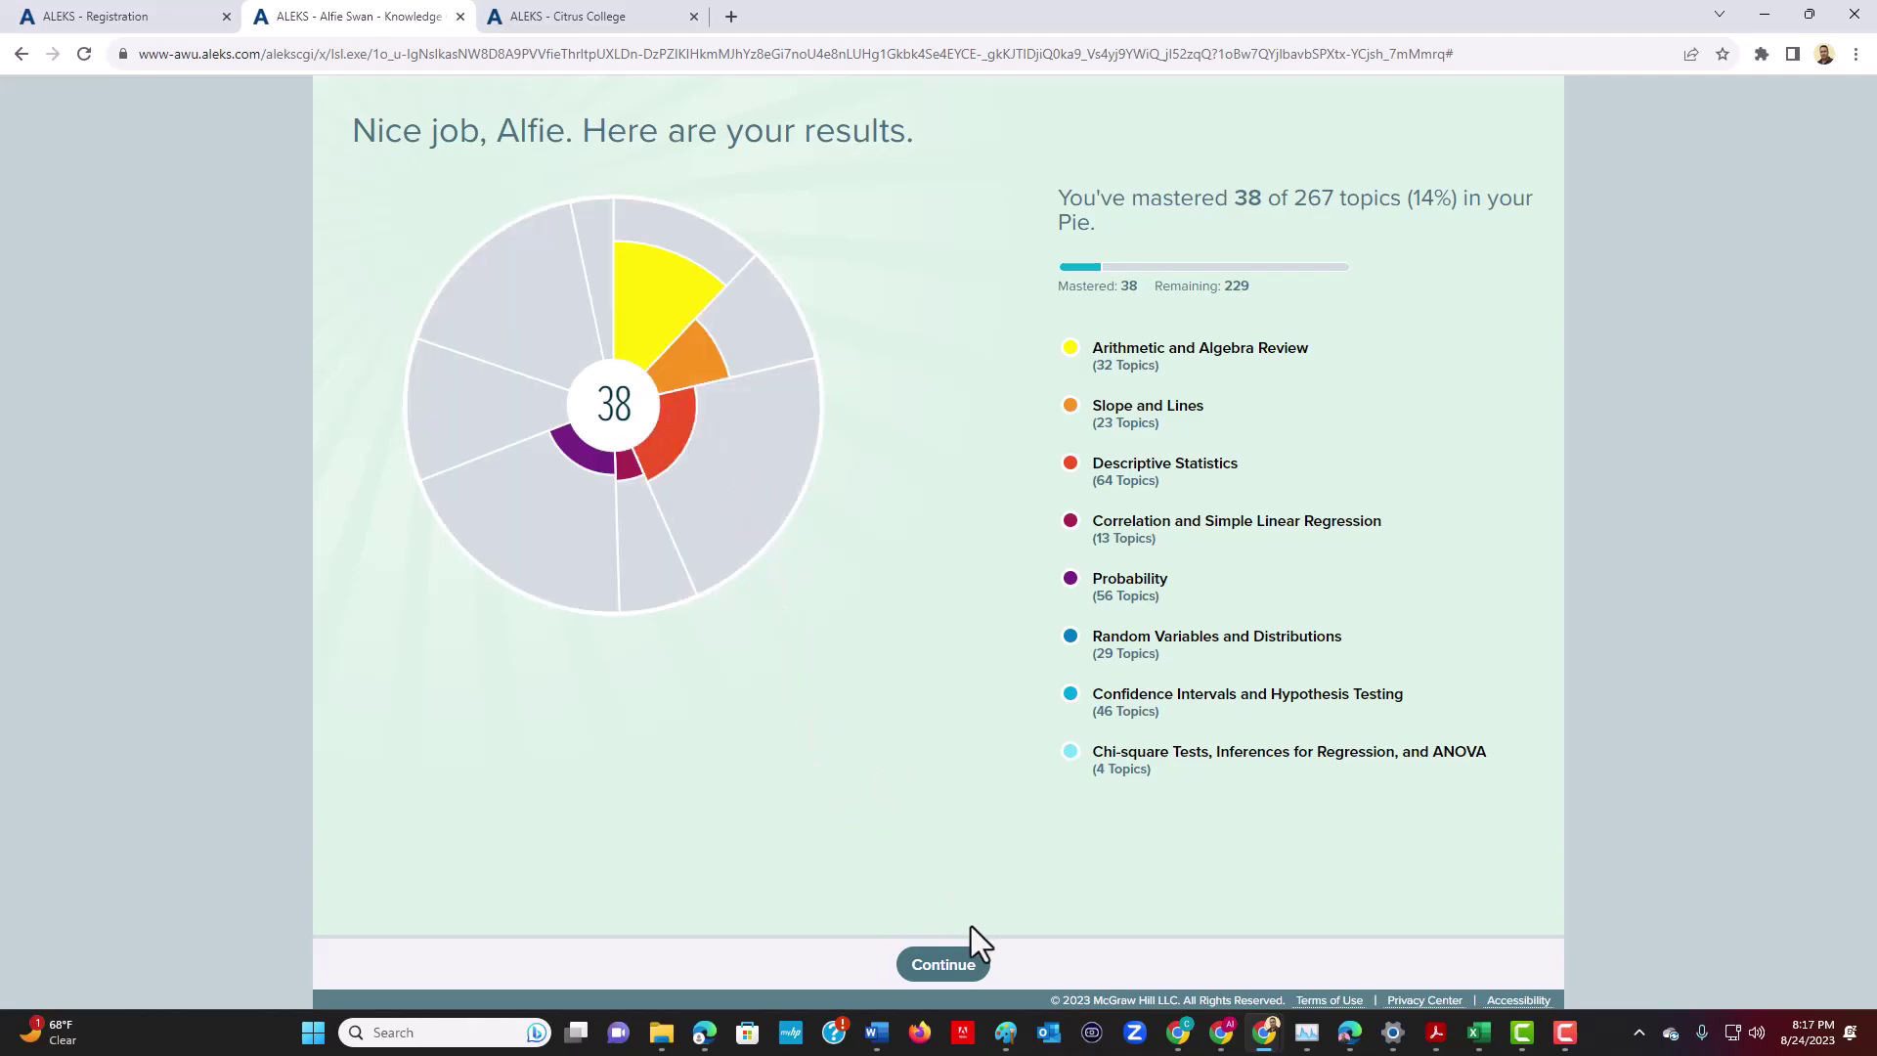
- Continue from the 38-of-267 results page to the course home page
left_click(940, 971)
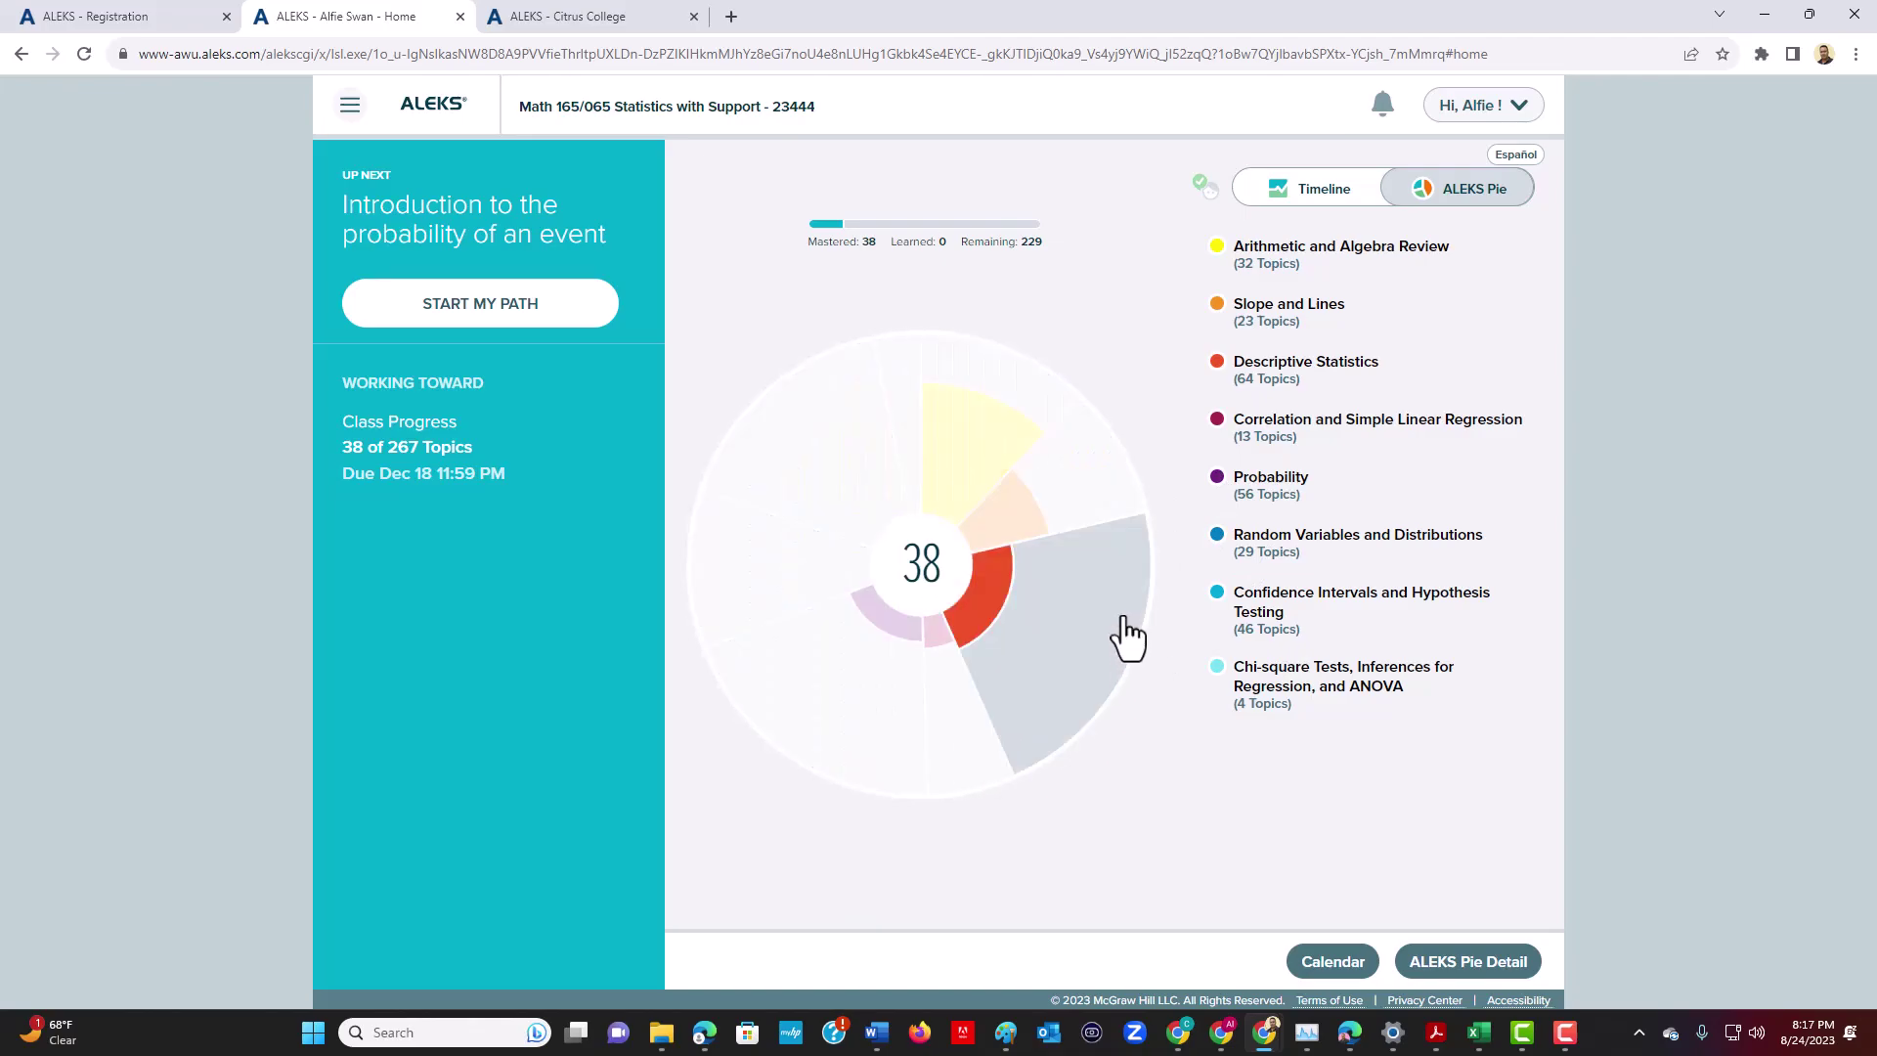
- Go to Assignments from the main menu and view the three upcoming HW#1 items
left_click(350, 104)
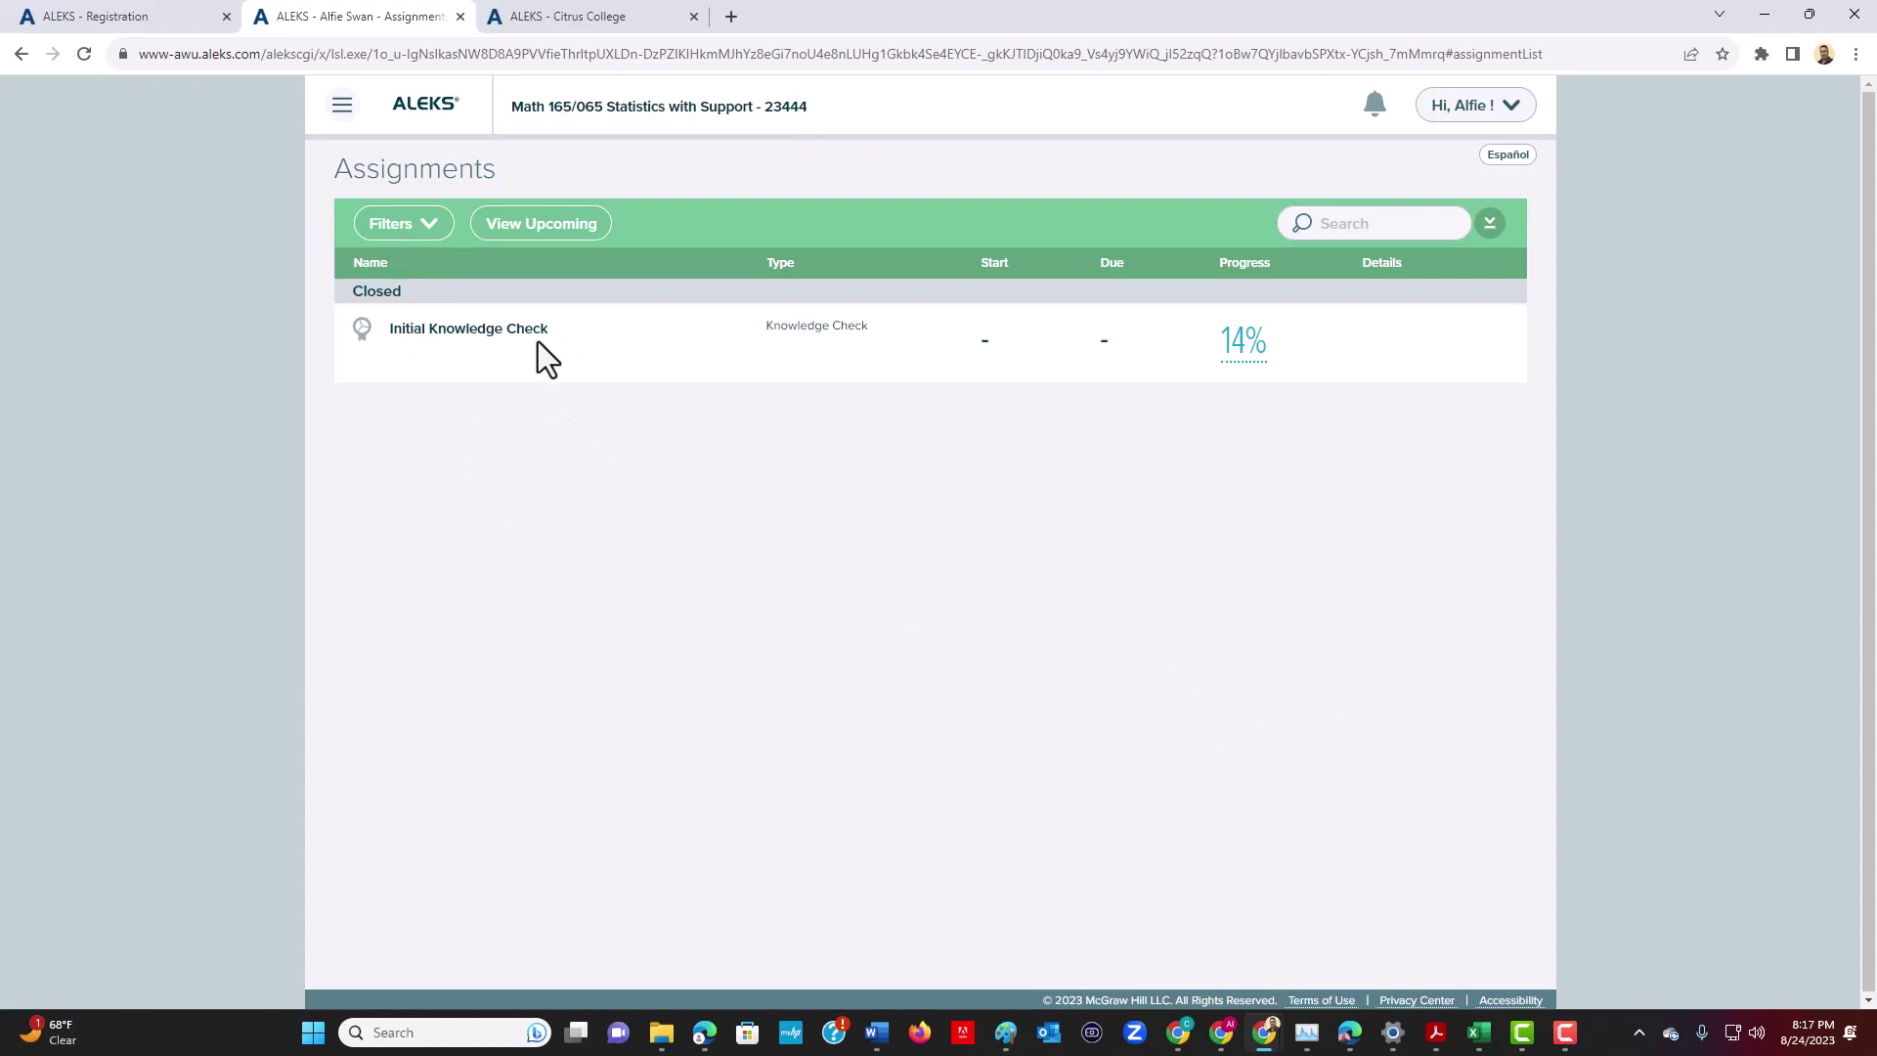
left_click(542, 236)
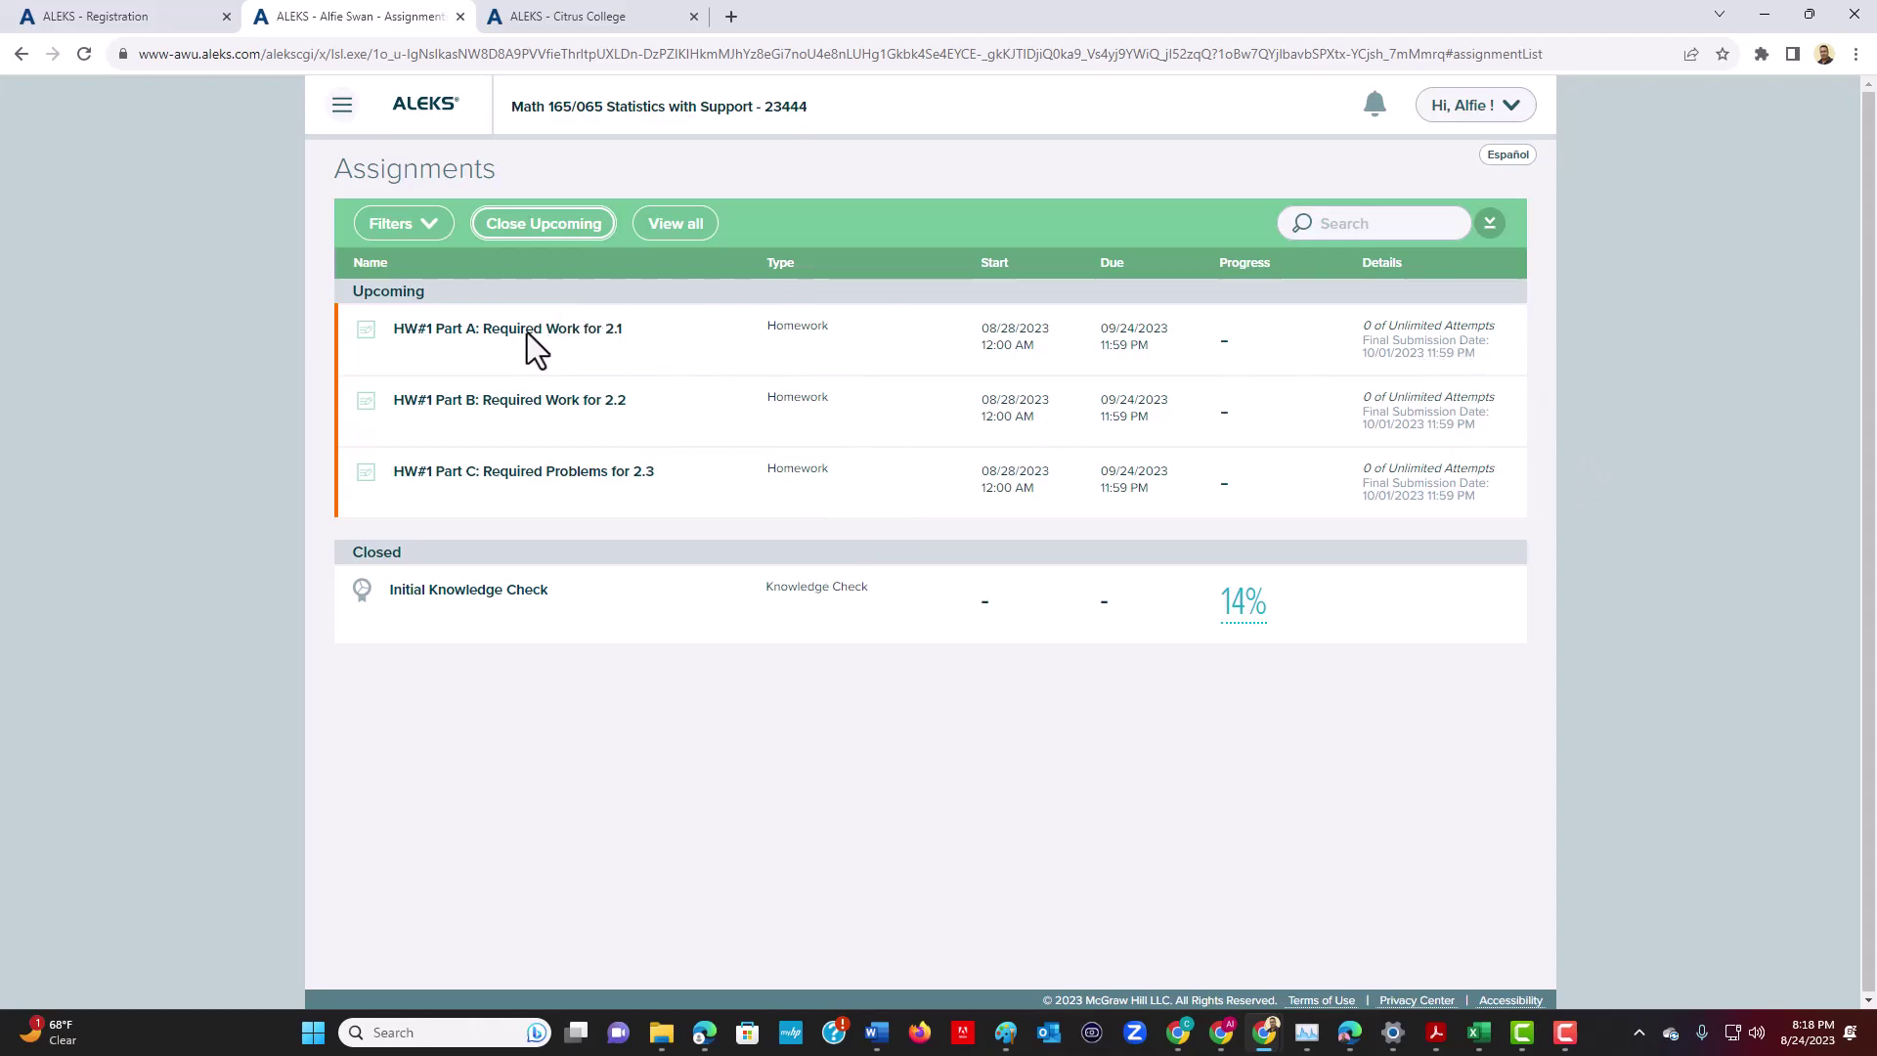
left_click(463, 326)
triple_click(477, 331)
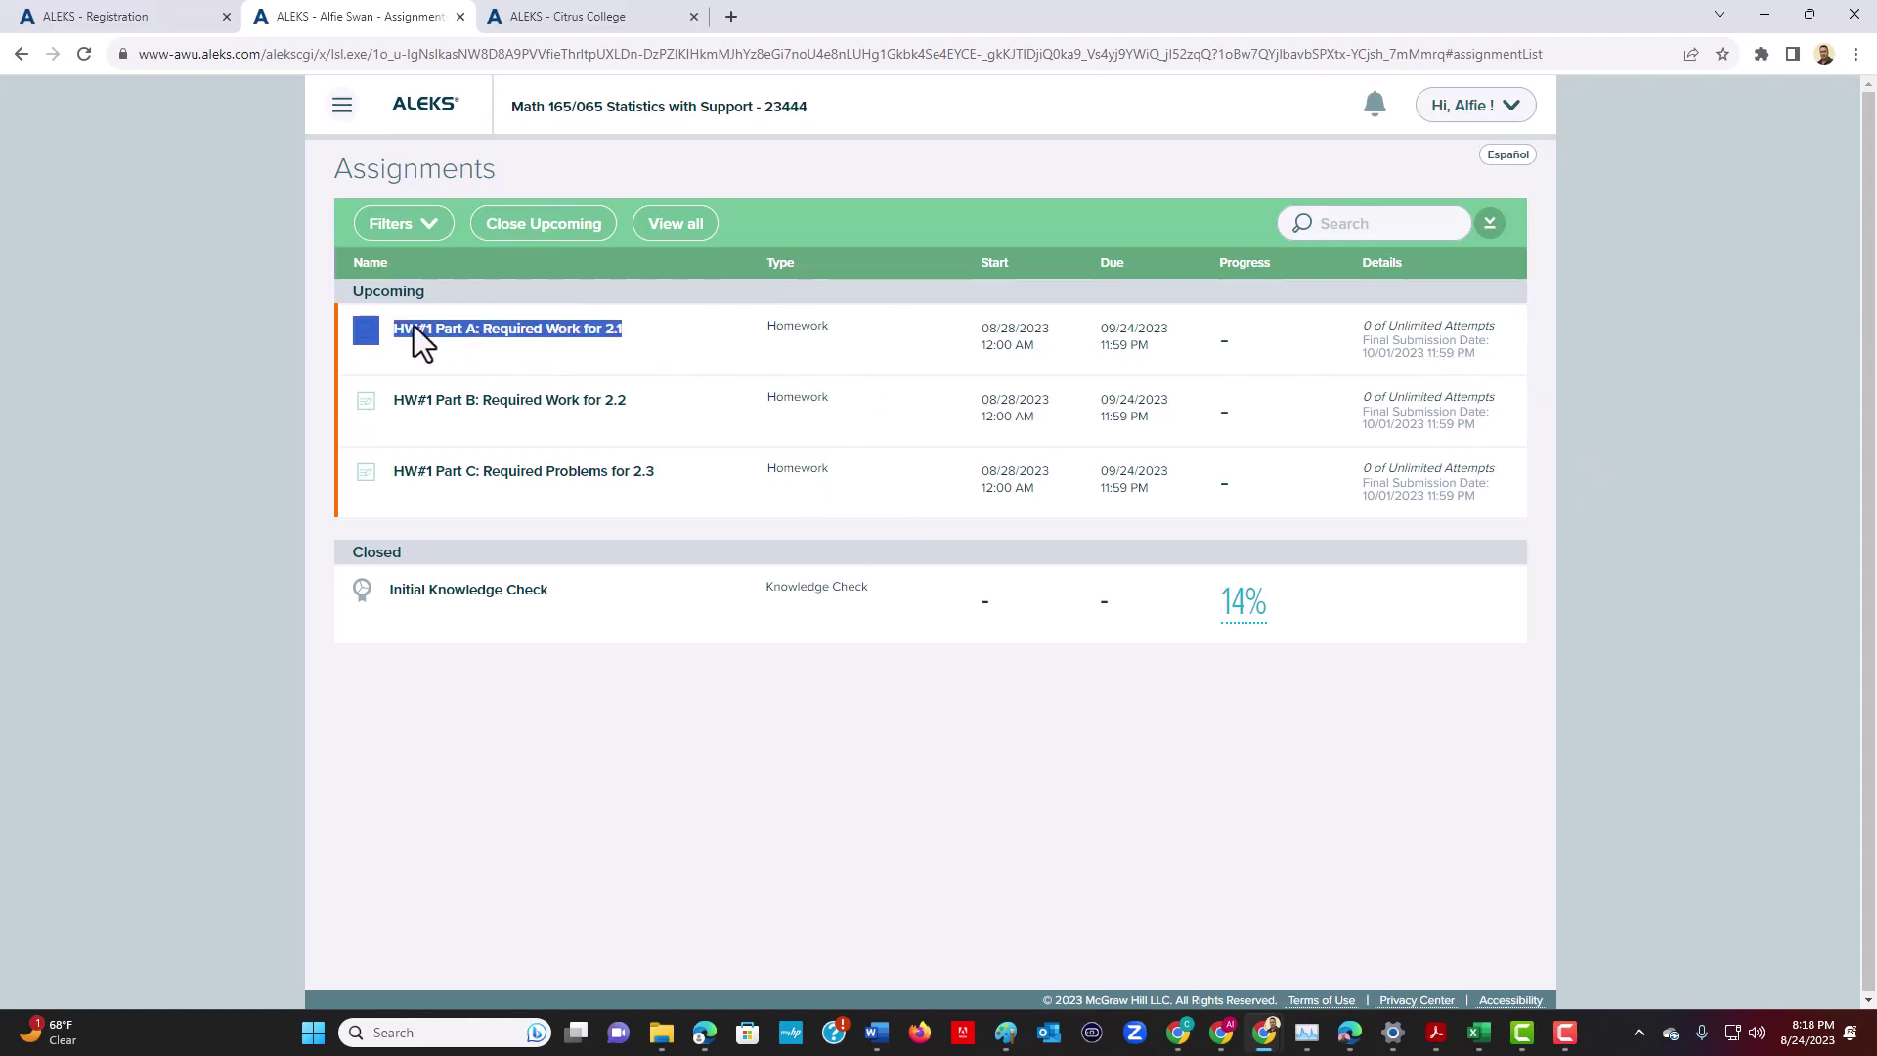